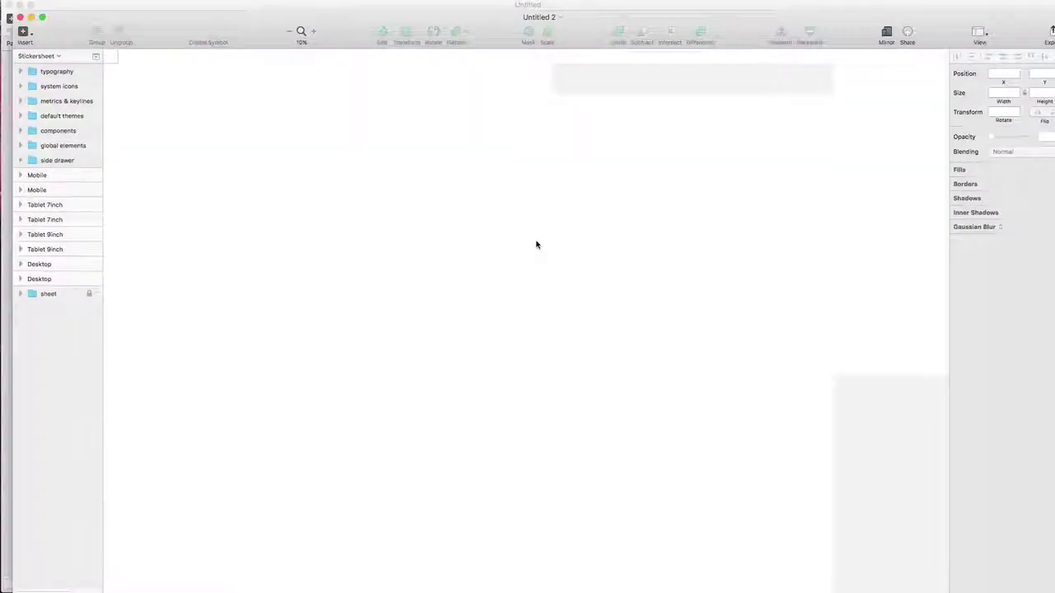
# Make the Kangaroo Valley Safari card in the Cards section exportable as a 1x PNG
pyautogui.scroll(-5, 523, 231)
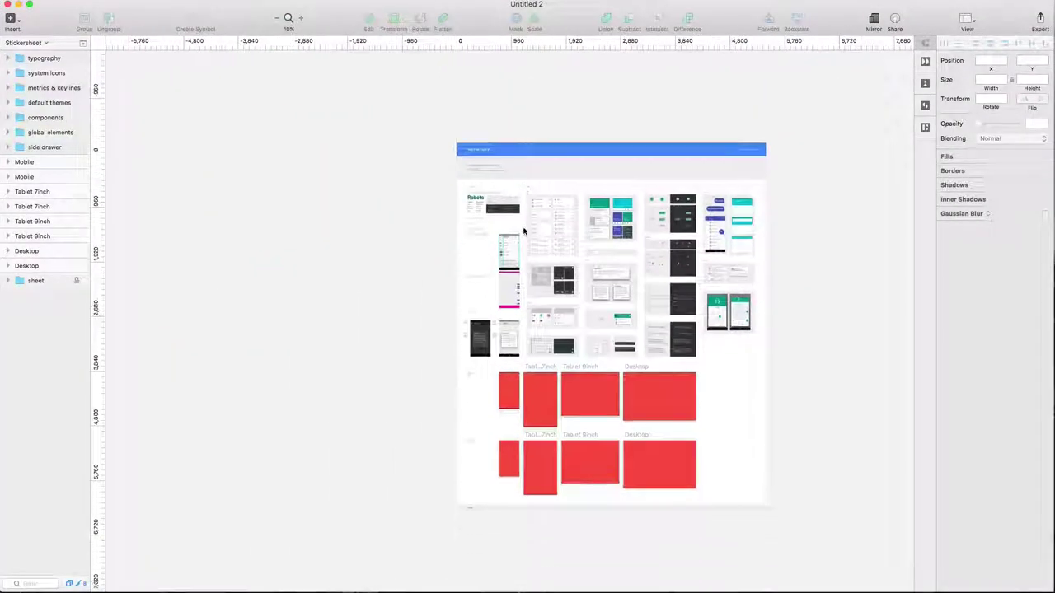
pyautogui.scroll(10, 523, 232)
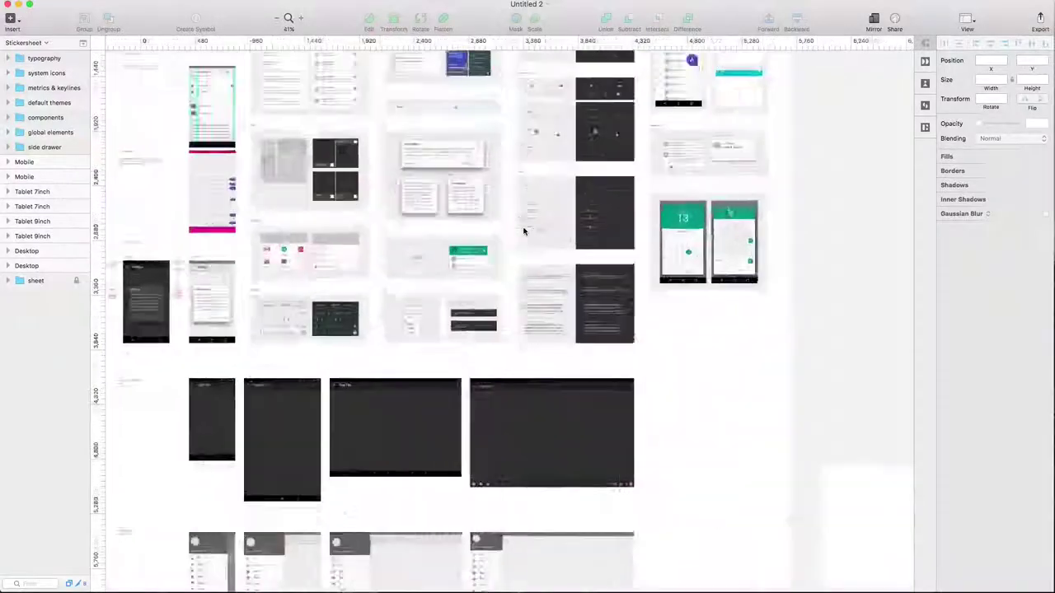
pyautogui.scroll(10, 503, 232)
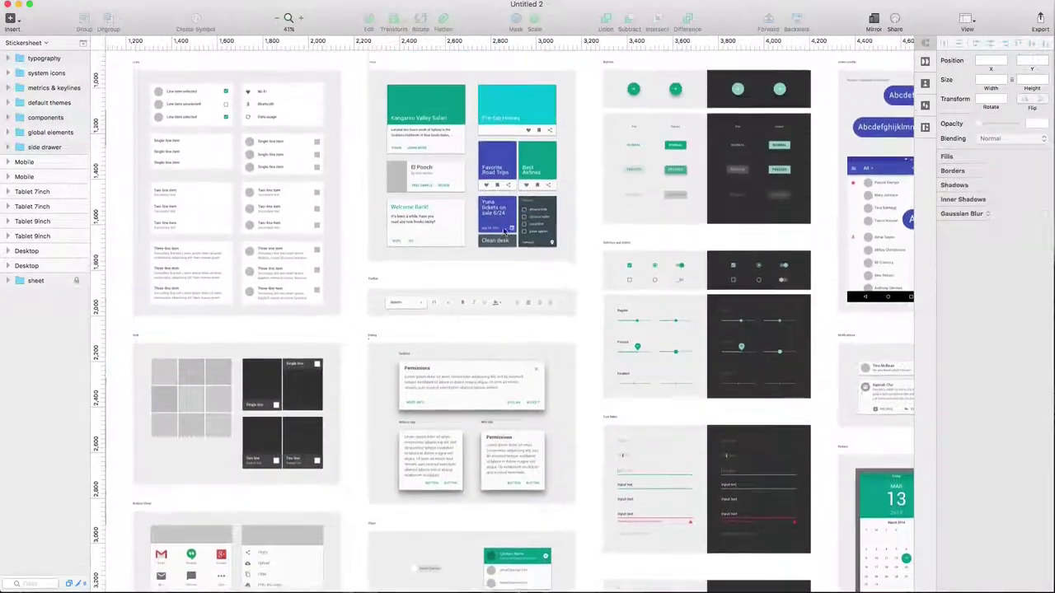
pyautogui.press('super+plus')
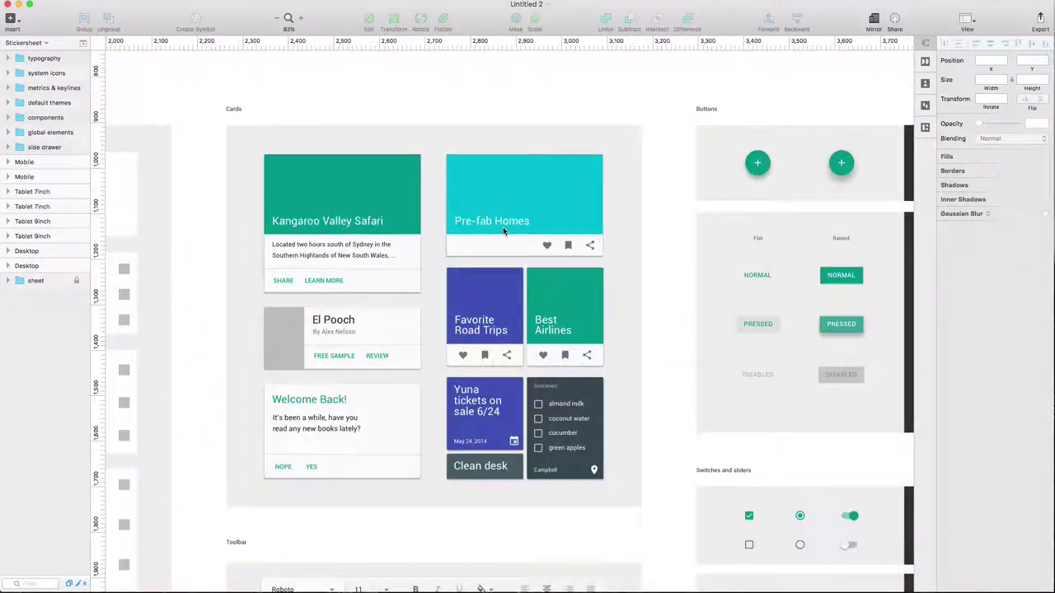
pyautogui.click(267, 156)
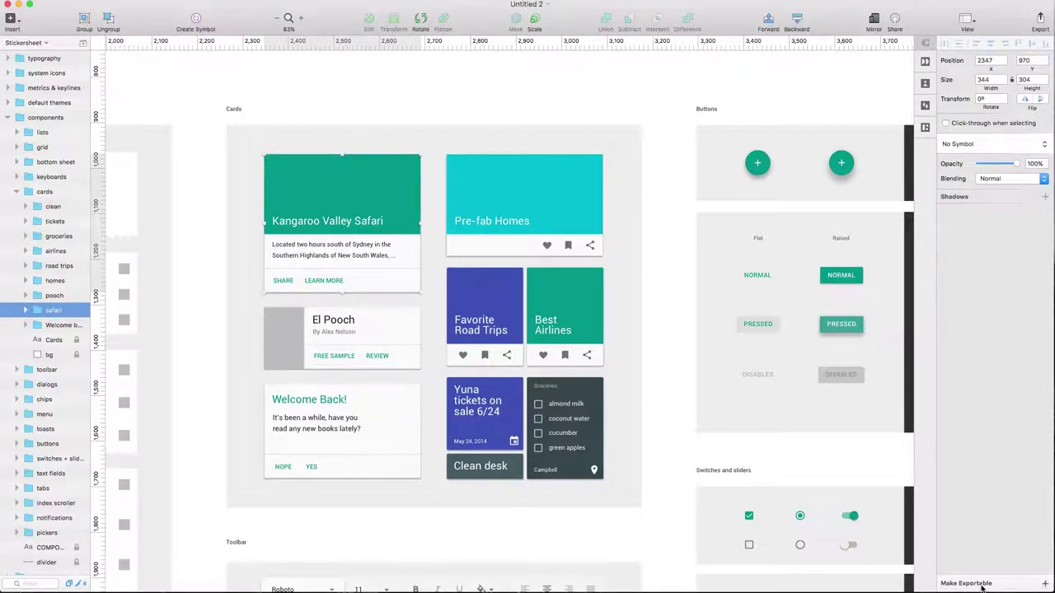
pyautogui.click(981, 586)
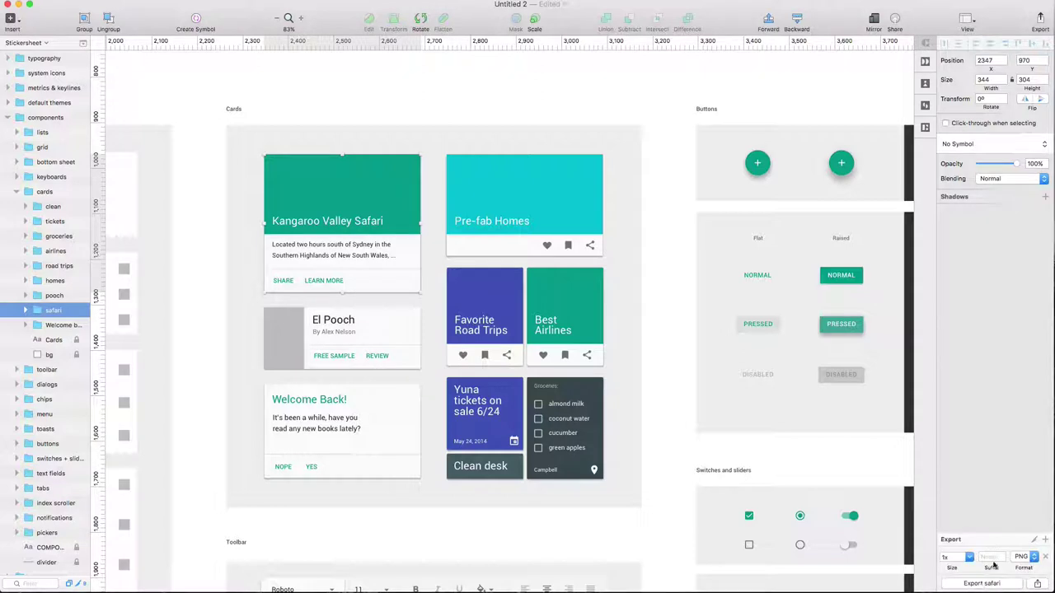
pyautogui.click(1034, 558)
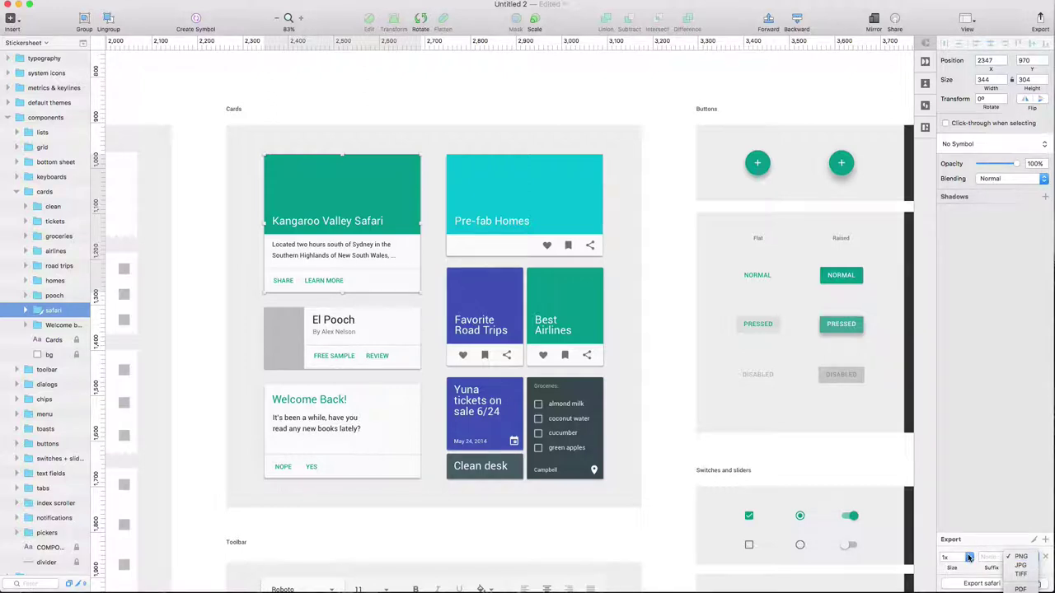
pyautogui.click(1005, 514)
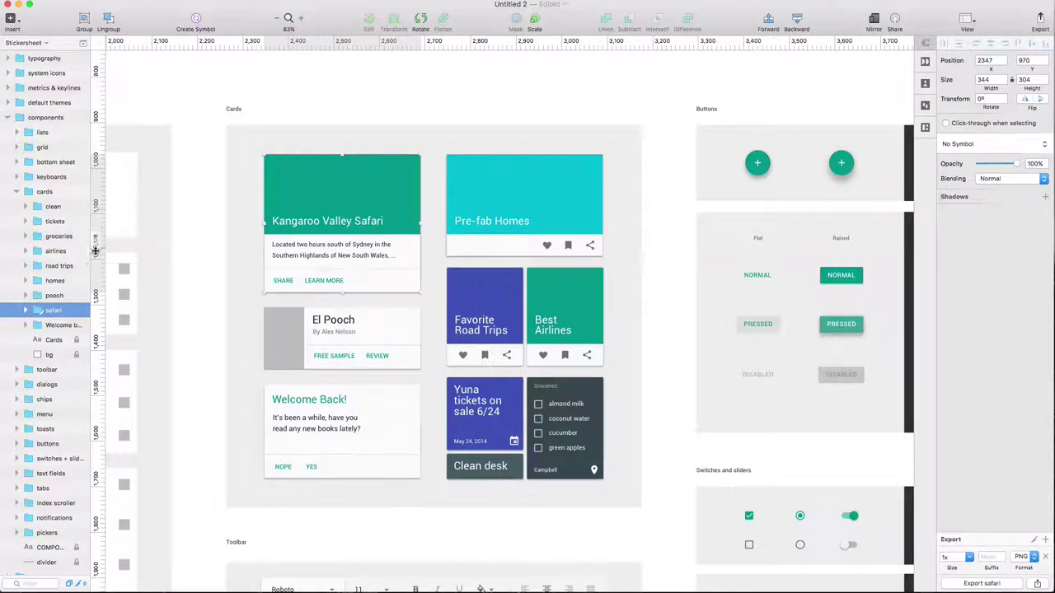
# Widen the layer list and expand the Favorite Road Trips card's Buttons group to examine its favorite, bookmark and share groups
pyautogui.moveTo(88, 266); pyautogui.dragTo(193, 266)
pyautogui.click(567, 357)
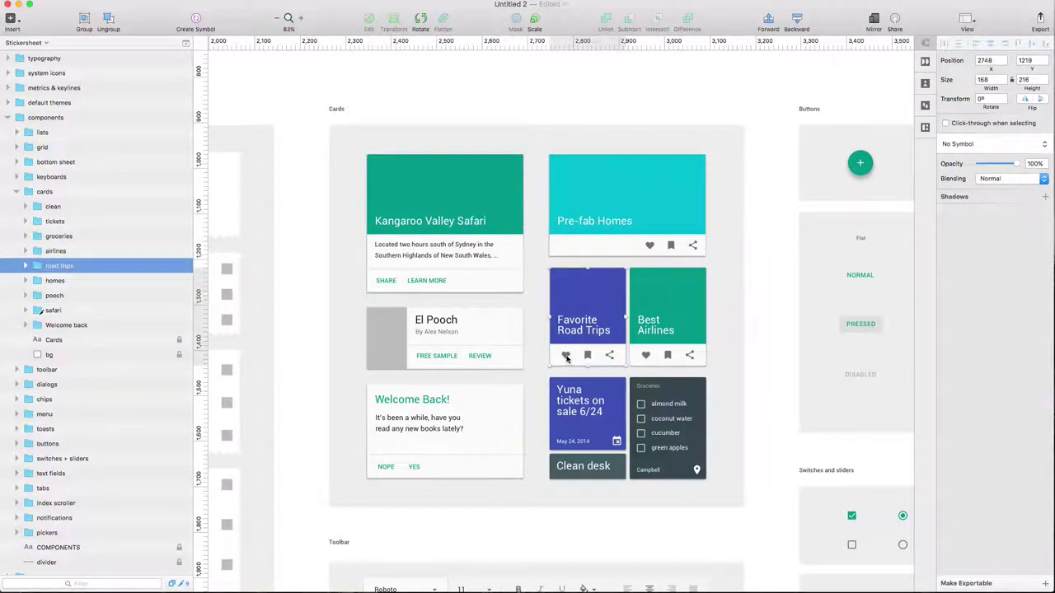
pyautogui.doubleClick(567, 356)
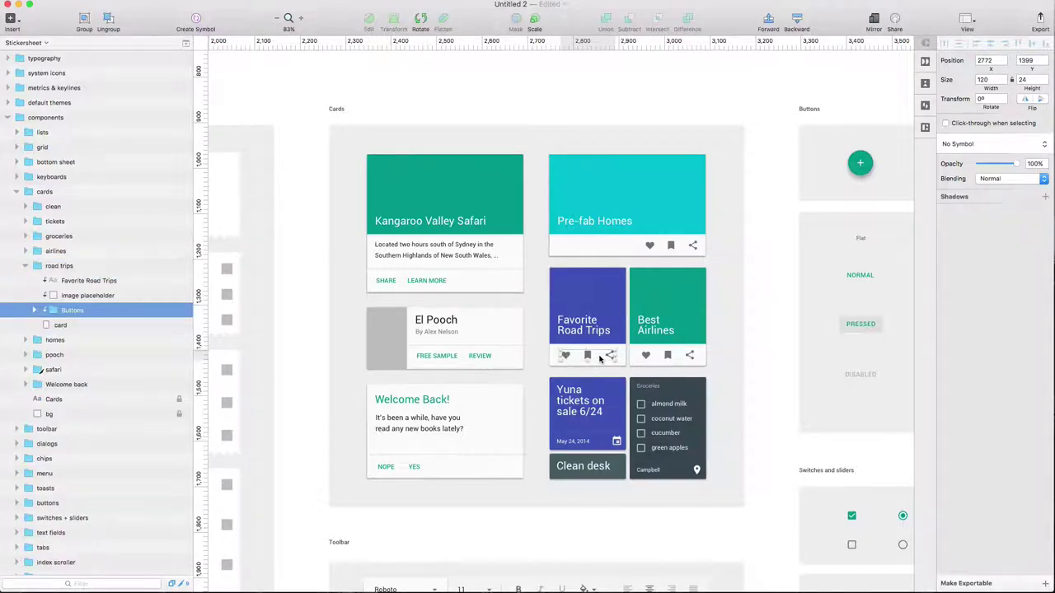
pyautogui.press('super+plus')
pyautogui.press('super+plus')
pyautogui.press('super+plus')
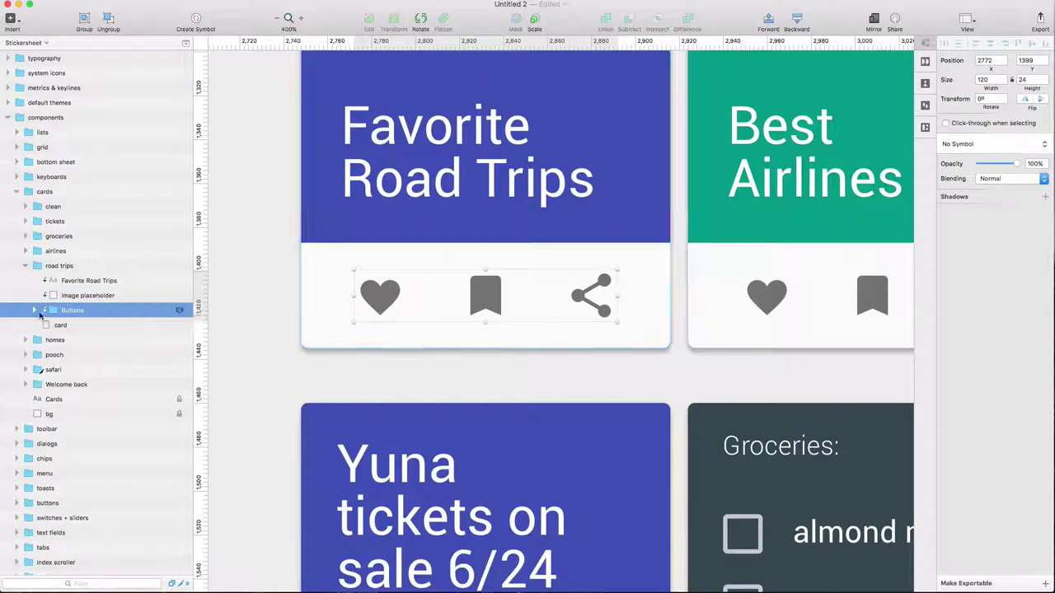
pyautogui.click(34, 310)
pyautogui.click(78, 325)
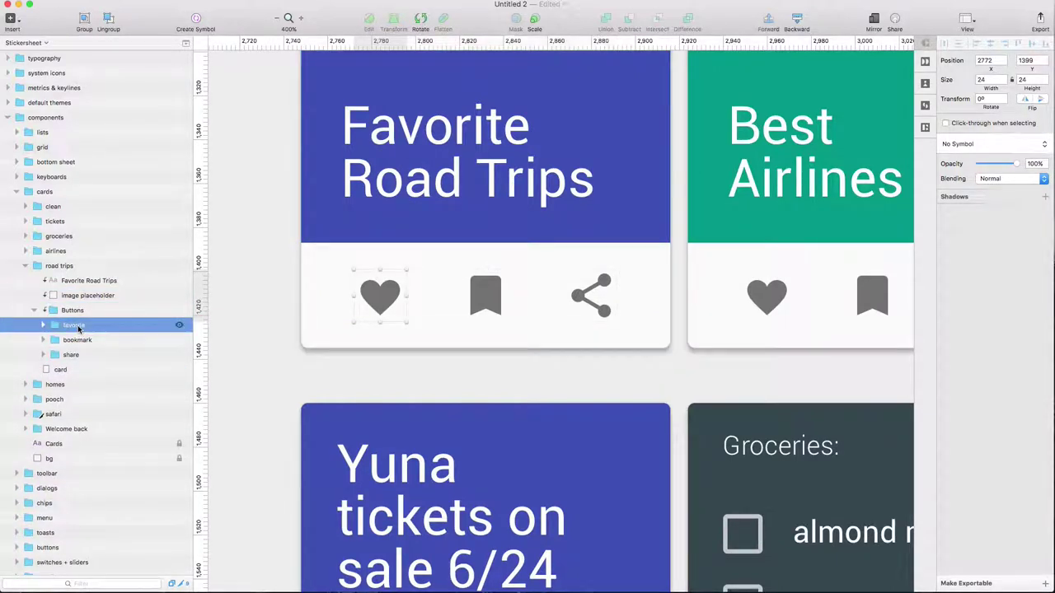
pyautogui.click(84, 341)
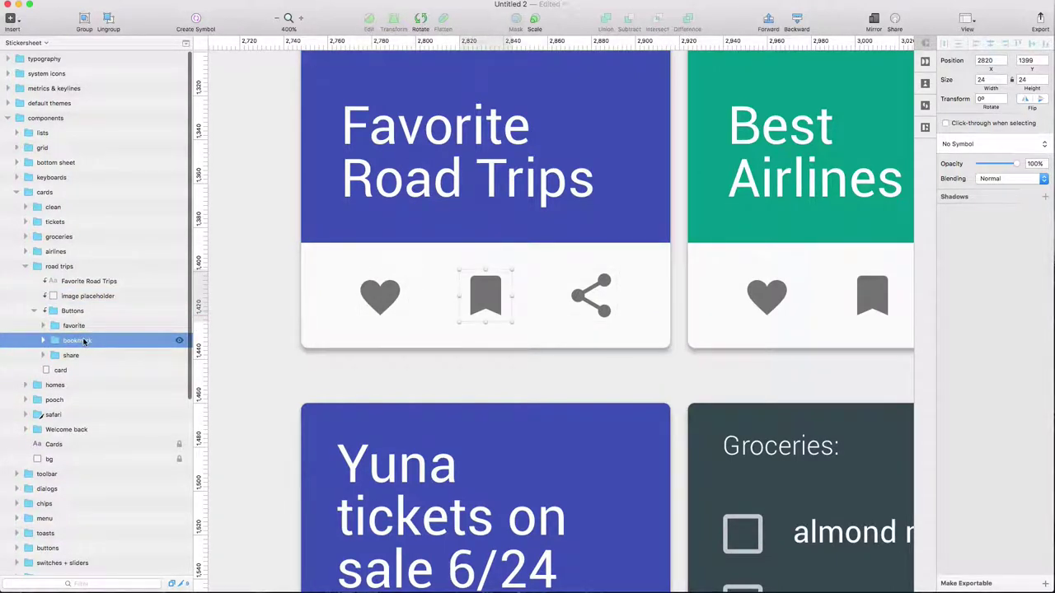
pyautogui.click(82, 355)
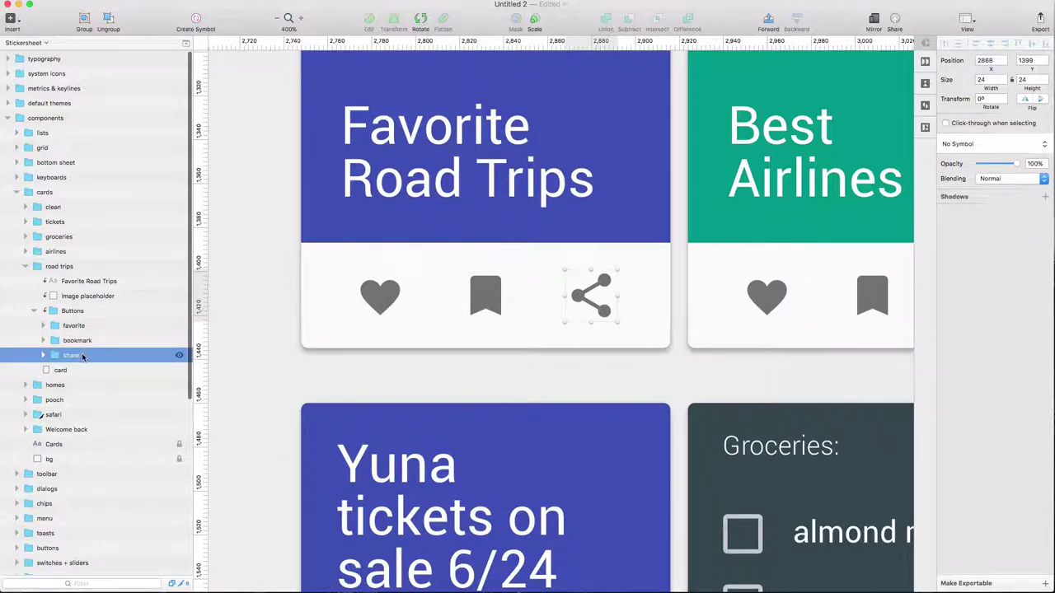
# Create an export slice fitted to the heart icon of the Favorite Road Trips card
pyautogui.click(80, 326)
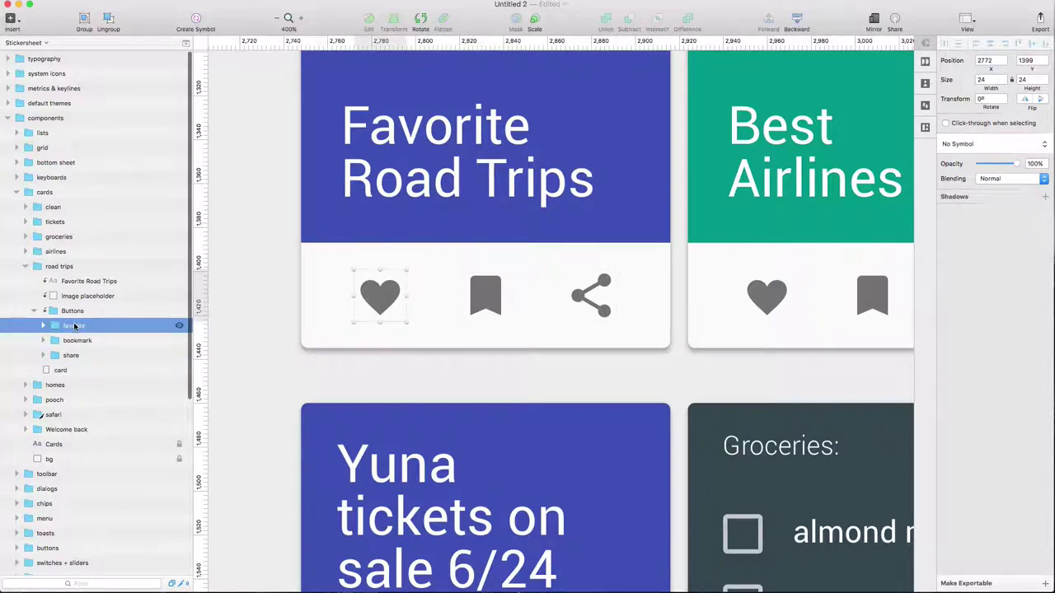
pyautogui.click(13, 18)
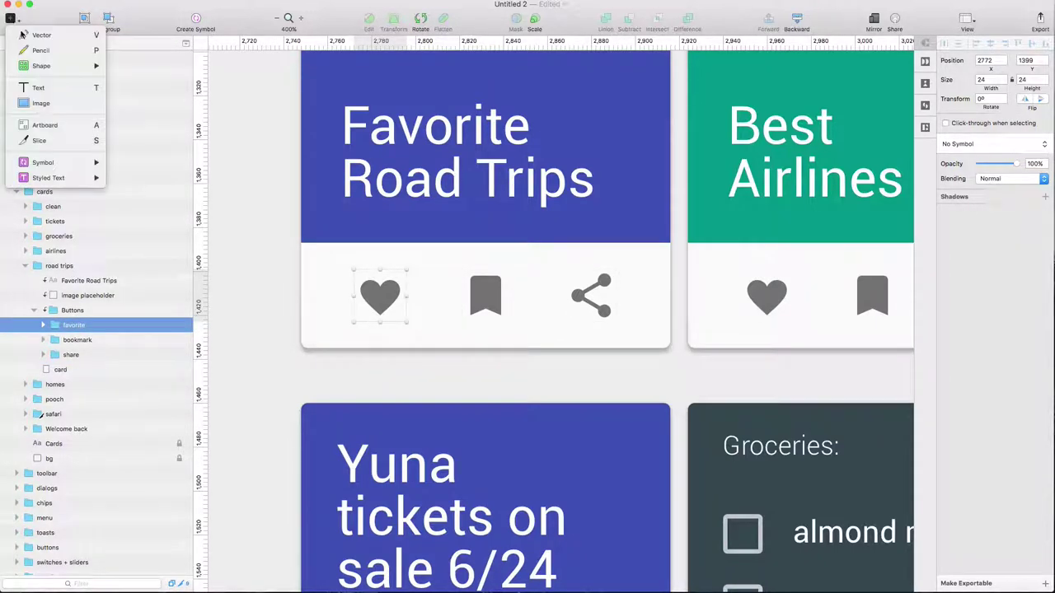
pyautogui.press('v')
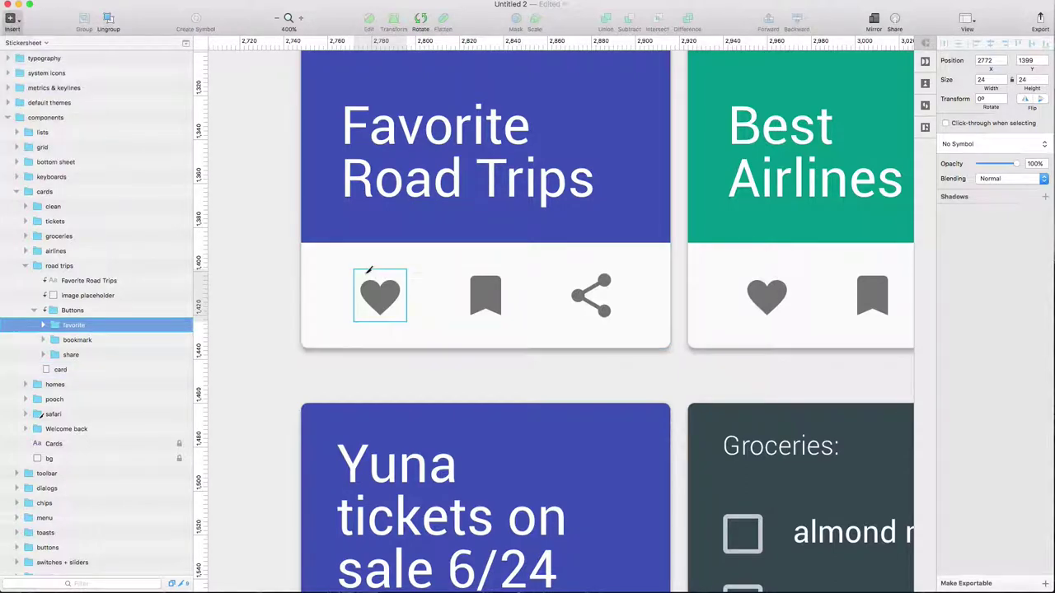
pyautogui.click(377, 293)
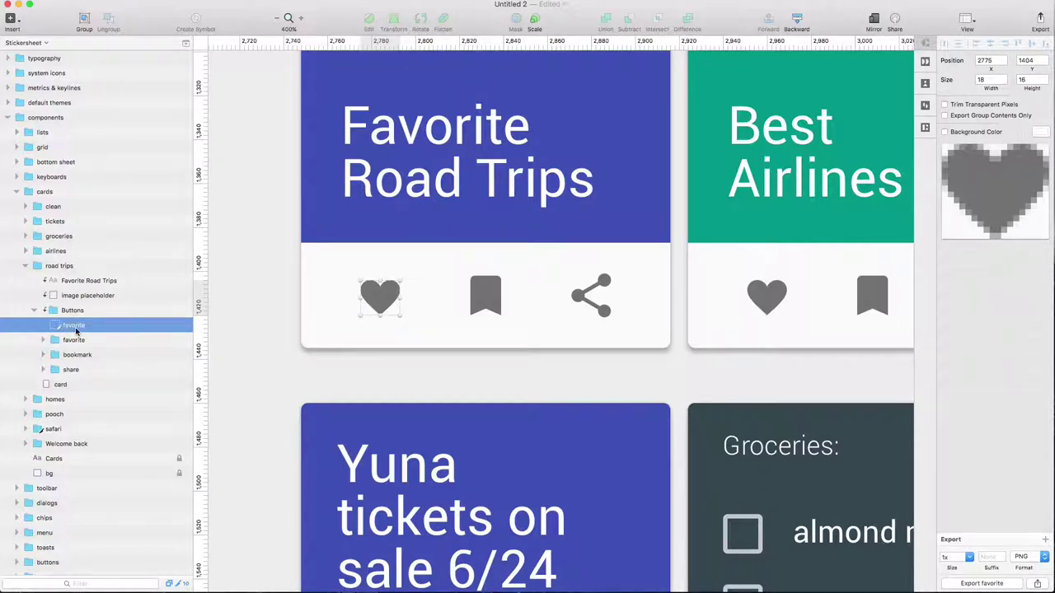
pyautogui.click(997, 216)
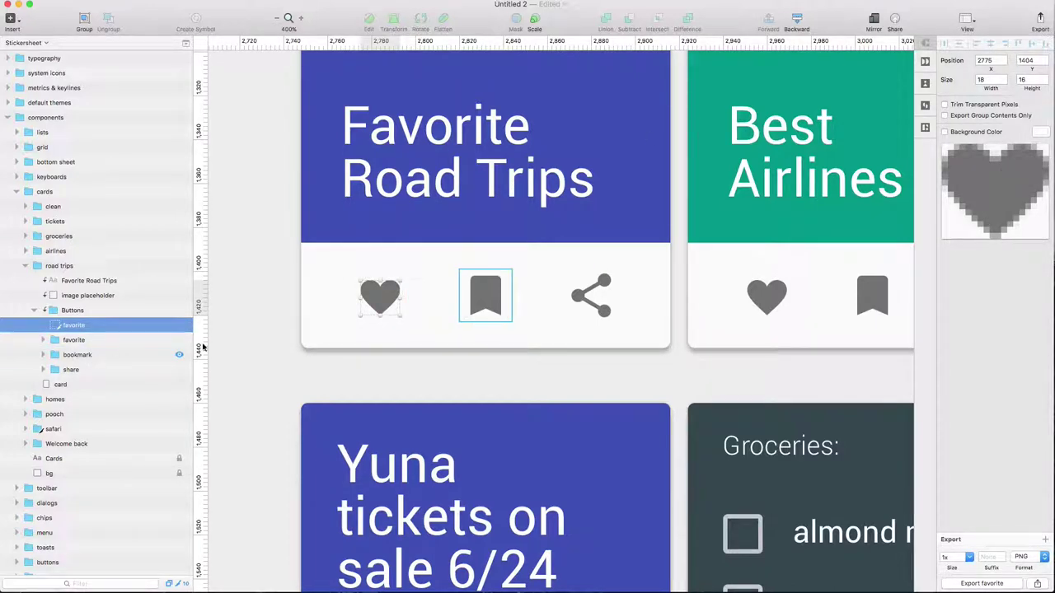
# Select the bookmark group in the Favorite Road Trips card and create an export slice fitted to its icon
pyautogui.doubleClick(491, 300)
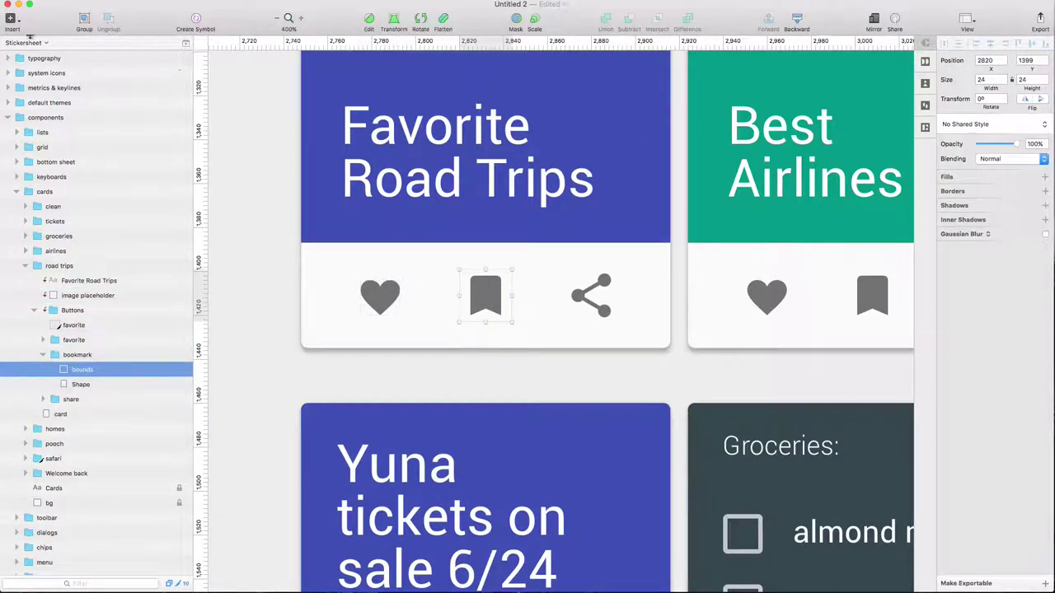
pyautogui.click(514, 223)
pyautogui.click(496, 290)
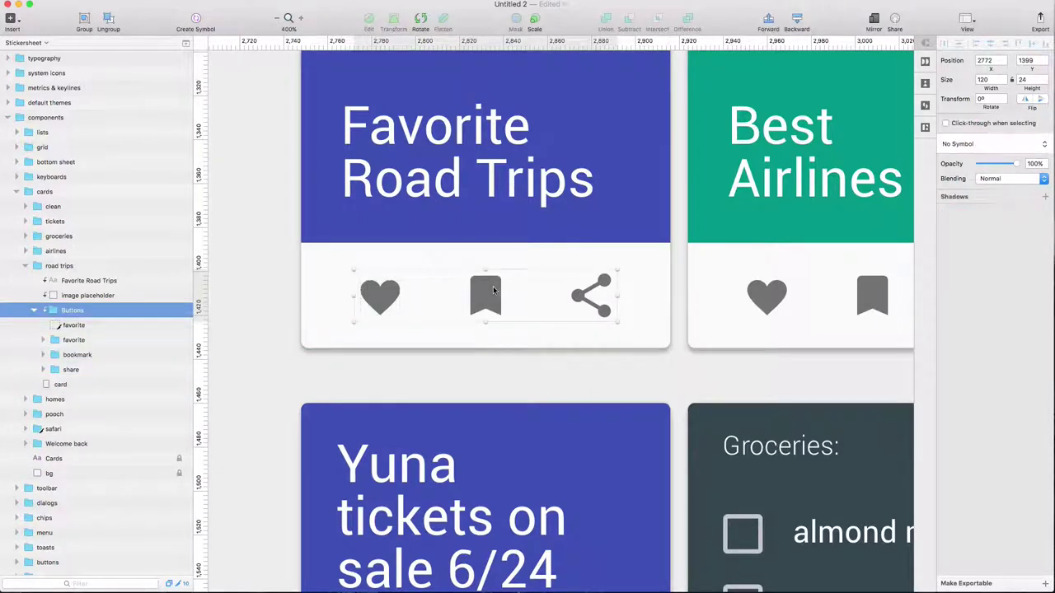
pyautogui.click(494, 290)
pyautogui.click(13, 20)
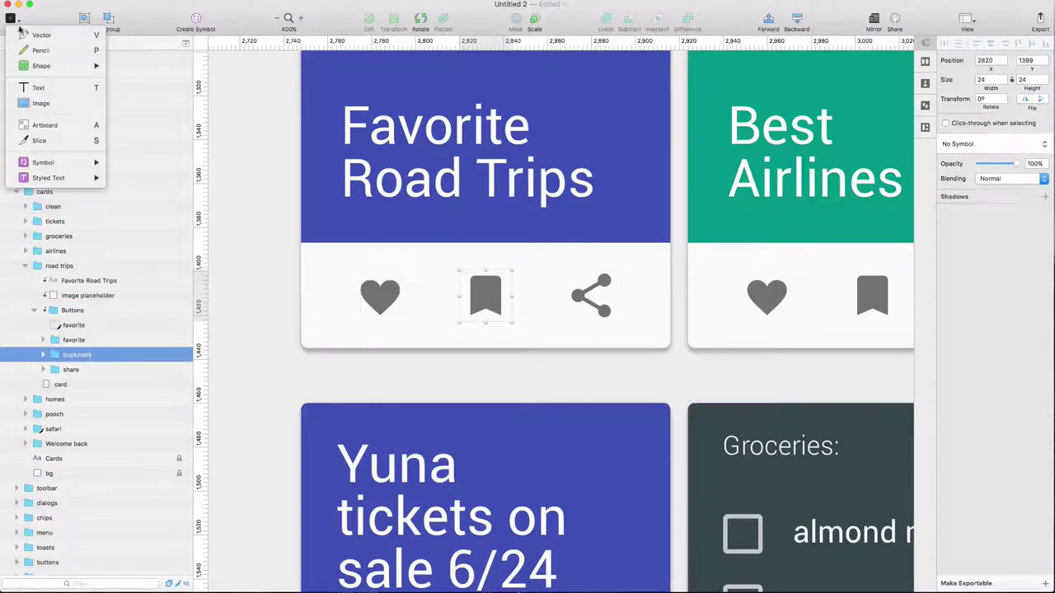
pyautogui.click(38, 140)
pyautogui.click(475, 282)
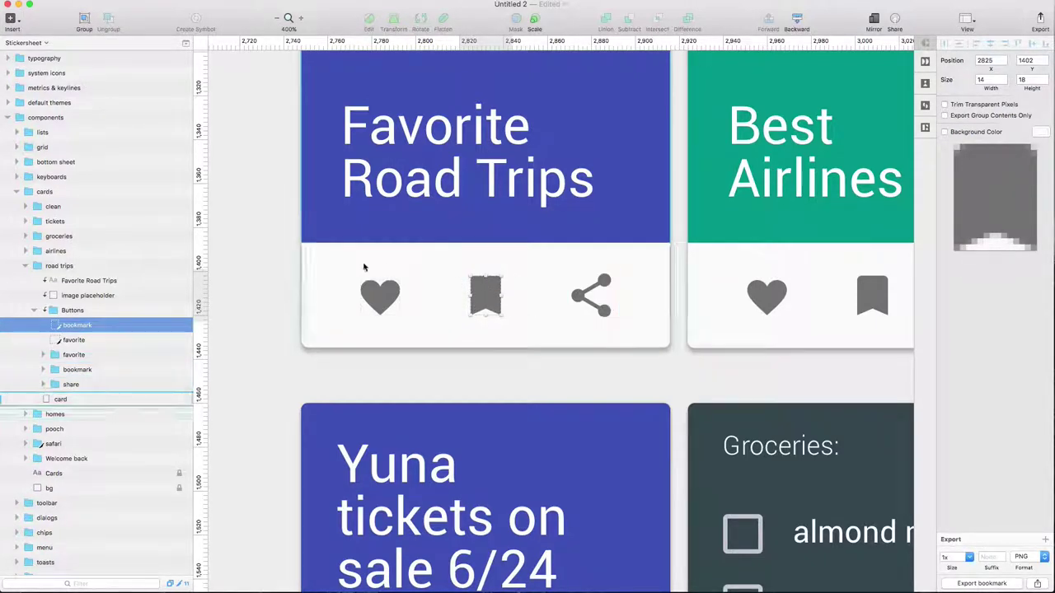
# Draw a slice about 148 × 36 px around all three icons of the Favorite Road Trips card and delete it again
pyautogui.click(10, 18)
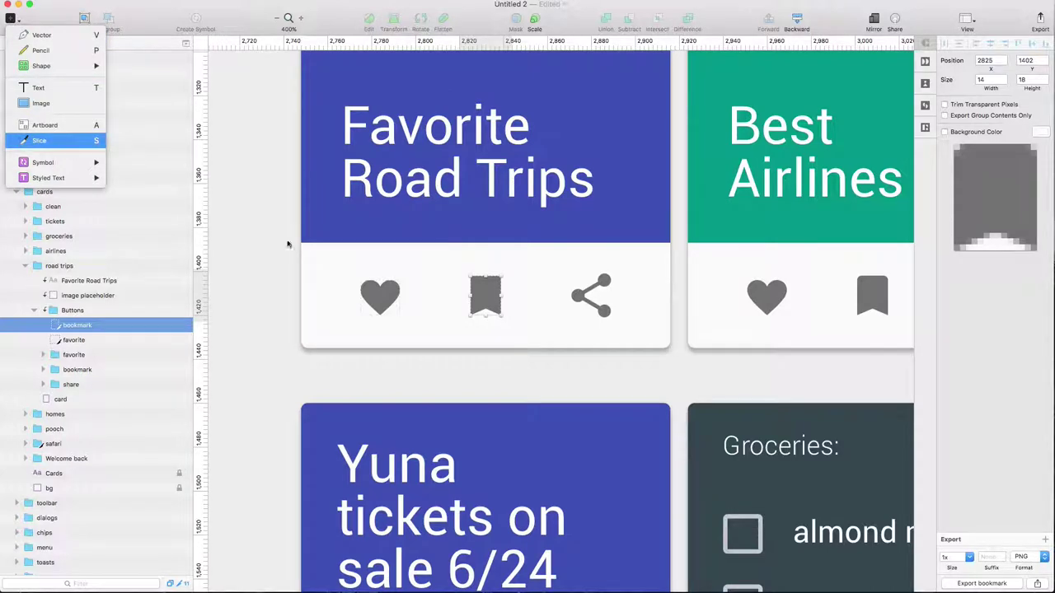
pyautogui.click(39, 140)
pyautogui.moveTo(323, 256); pyautogui.dragTo(649, 334)
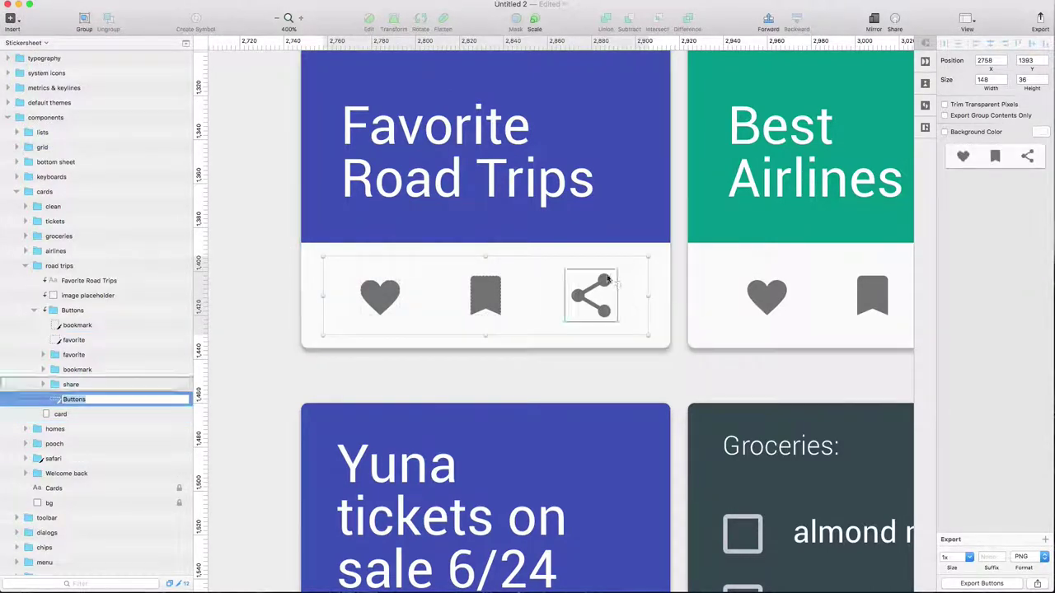
pyautogui.click(93, 400)
pyautogui.press('Delete')
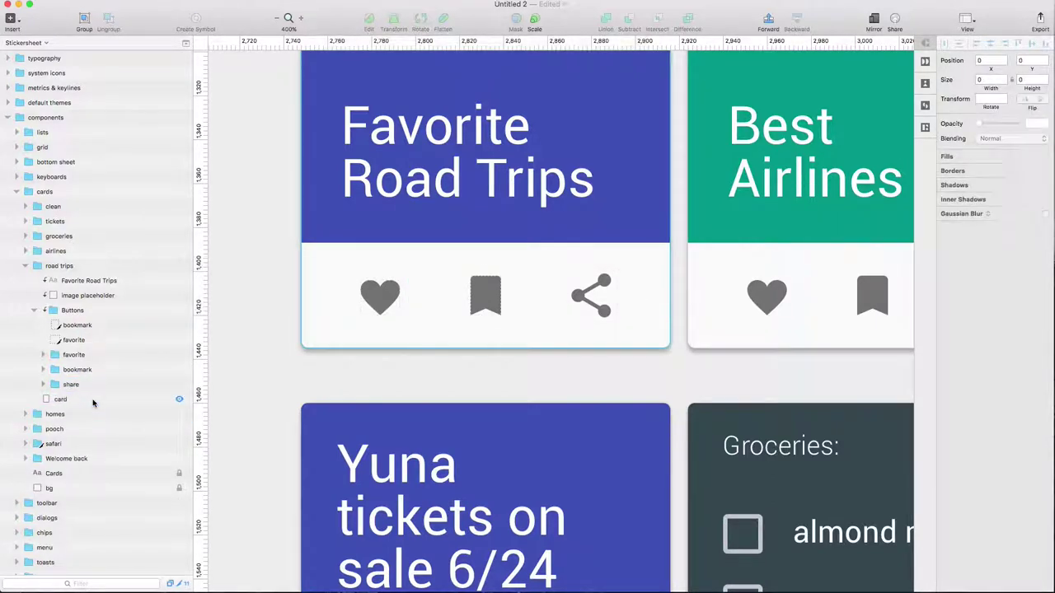
# Select the share group in the Favorite Road Trips card and create an export slice fitted to its icon
pyautogui.click(601, 298)
pyautogui.doubleClick(579, 298)
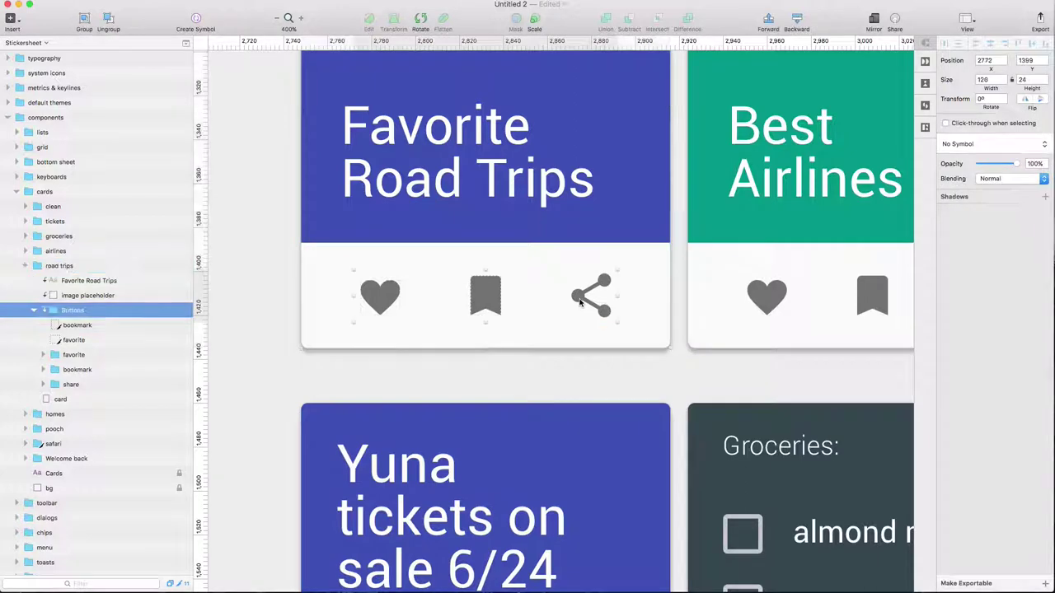
pyautogui.doubleClick(579, 296)
pyautogui.click(12, 18)
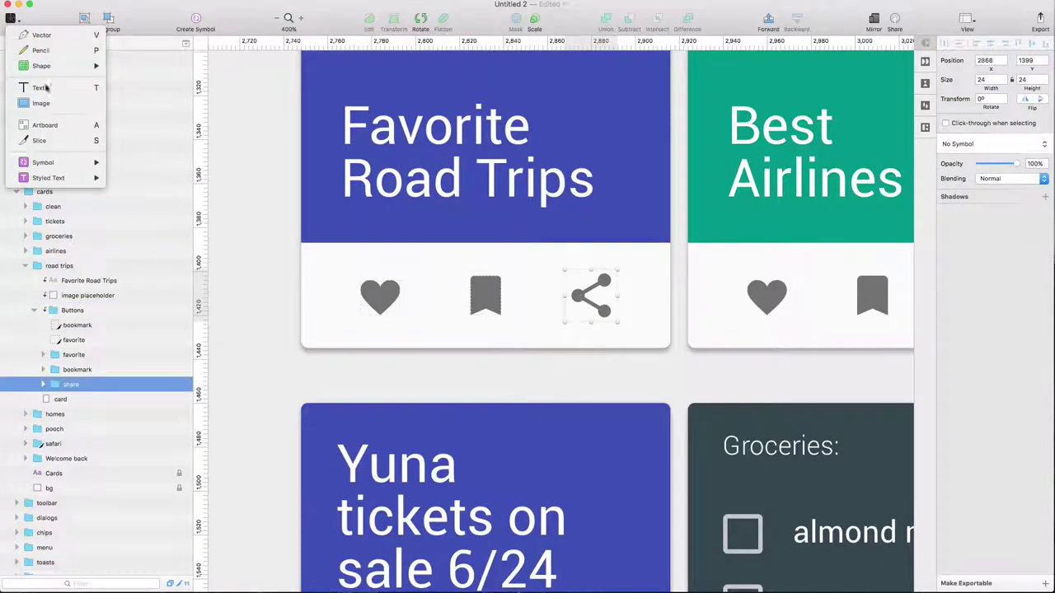
pyautogui.click(33, 140)
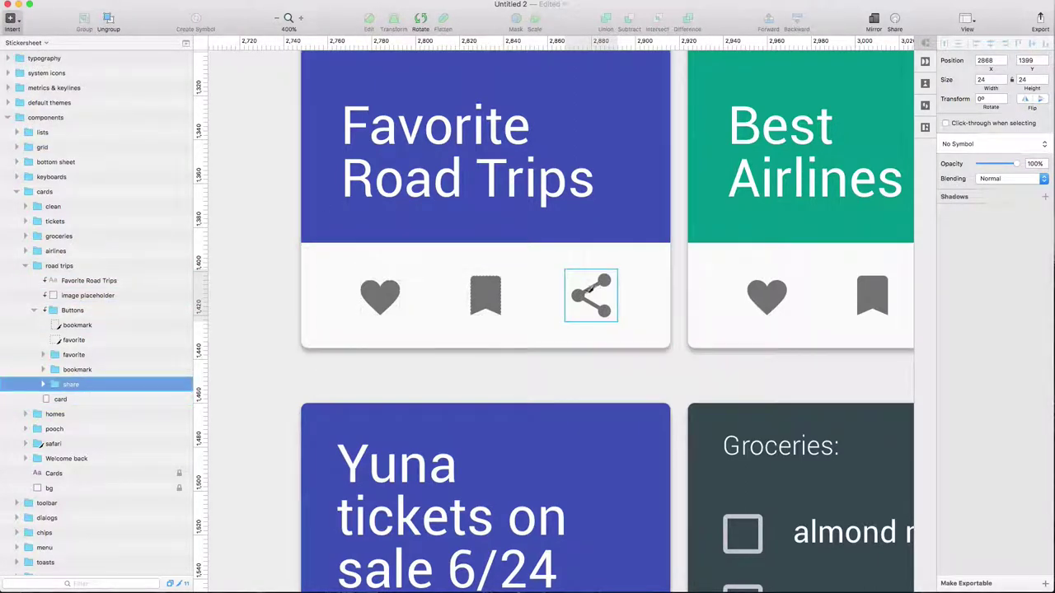
pyautogui.click(590, 295)
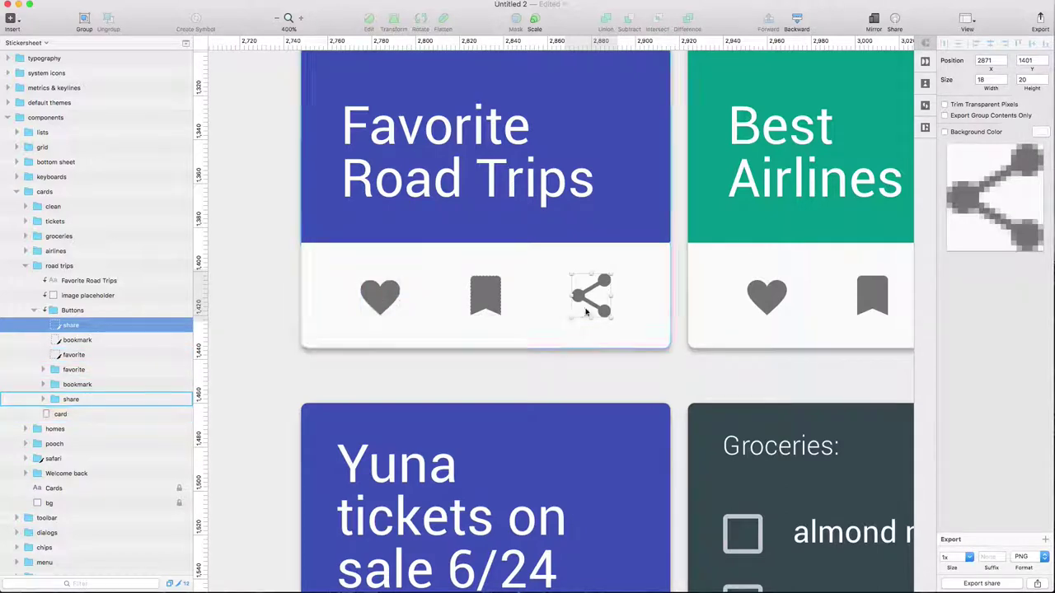
# Rename the favorite group inside Buttons as folder/favorite
pyautogui.doubleClick(82, 371)
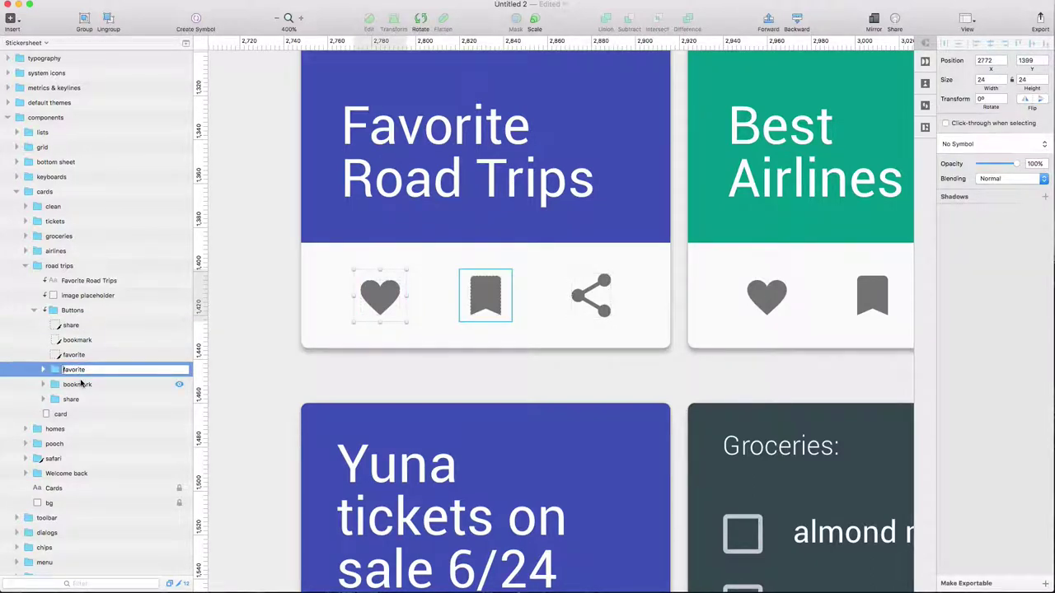
pyautogui.write('foler/')
pyautogui.press('BackSpace')
pyautogui.press('BackSpace')
pyautogui.press('BackSpace')
pyautogui.press('BackSpace')
pyautogui.write('lder/')
pyautogui.press('Tab')
# Rename the bookmark and share groups inside Buttons as folder/bookmark and folder/share
pyautogui.press('Left')
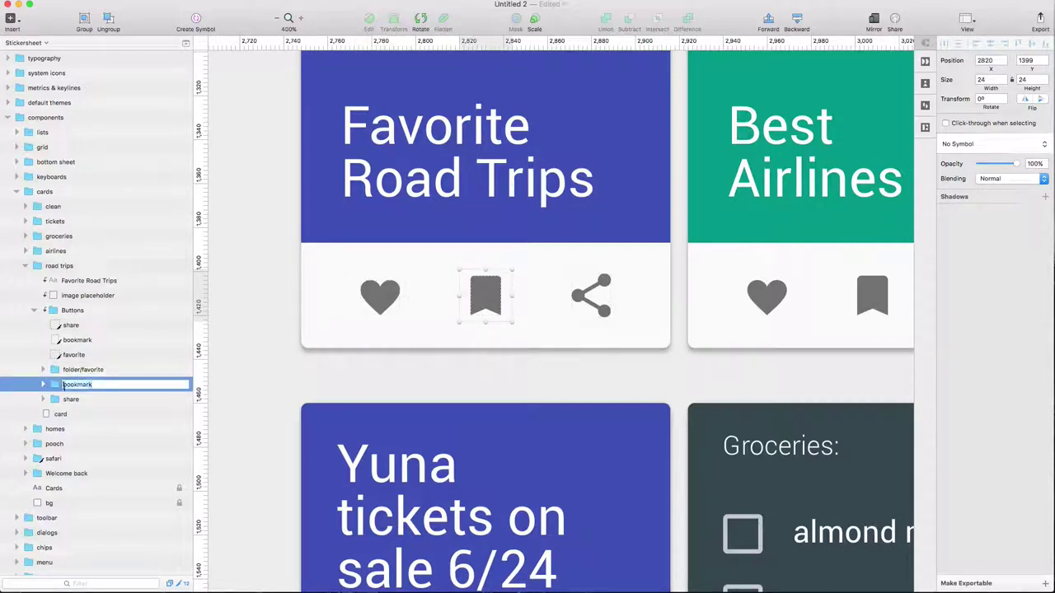
pyautogui.write('folder/')
pyautogui.press('Tab')
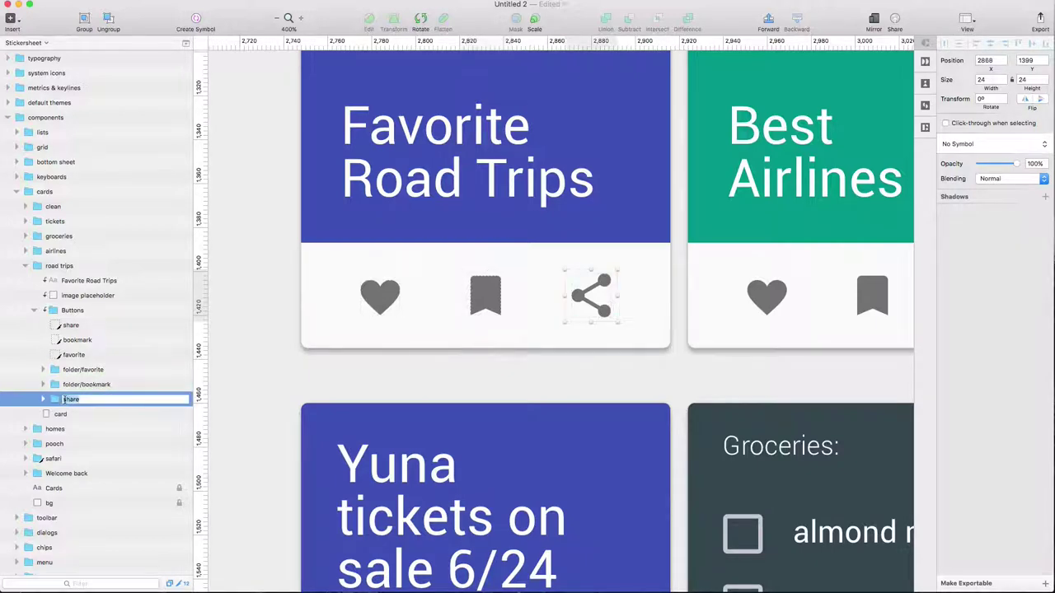
pyautogui.press('Left')
pyautogui.write('folder')
pyautogui.click(82, 384)
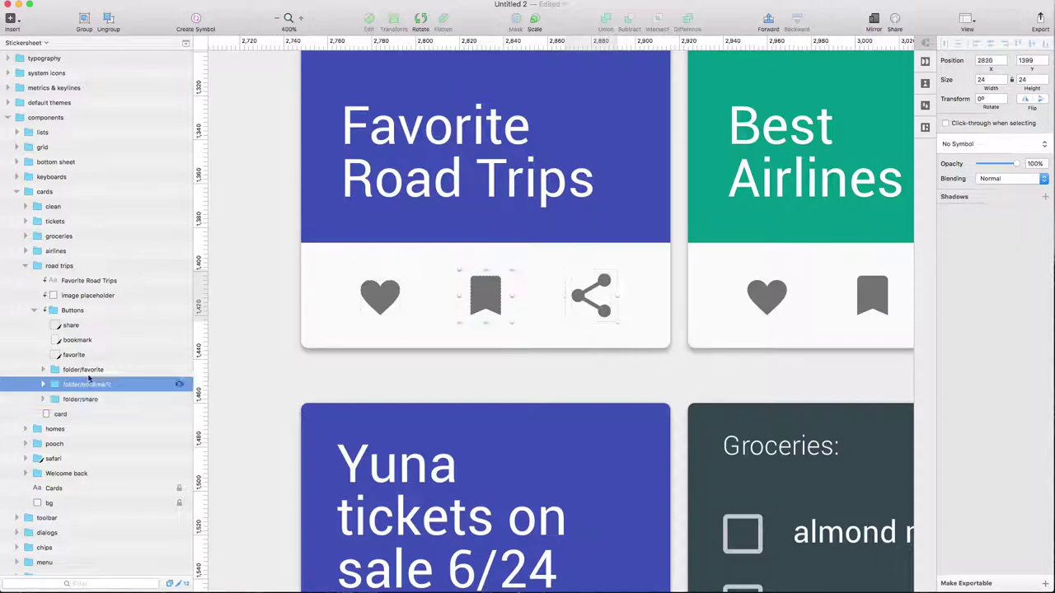
pyautogui.click(87, 371)
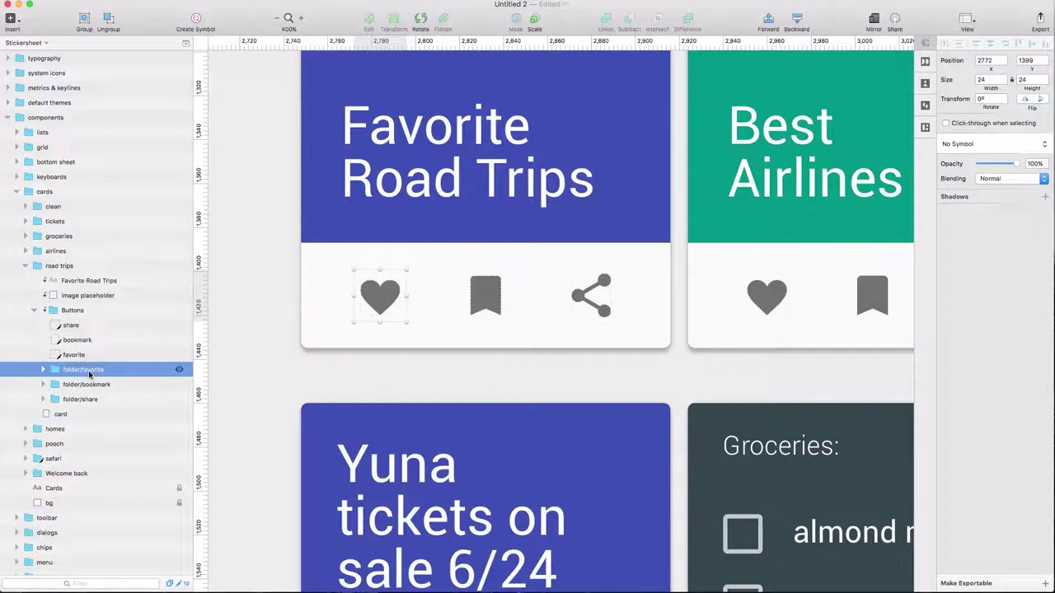
# Select the share, bookmark and favorite slices, start an export, and exclude safari and all Desktop, Tablet and Mobile slices
pyautogui.click(71, 325)
pyautogui.keyDown('shift'); pyautogui.click(80, 356); pyautogui.keyUp('shift')
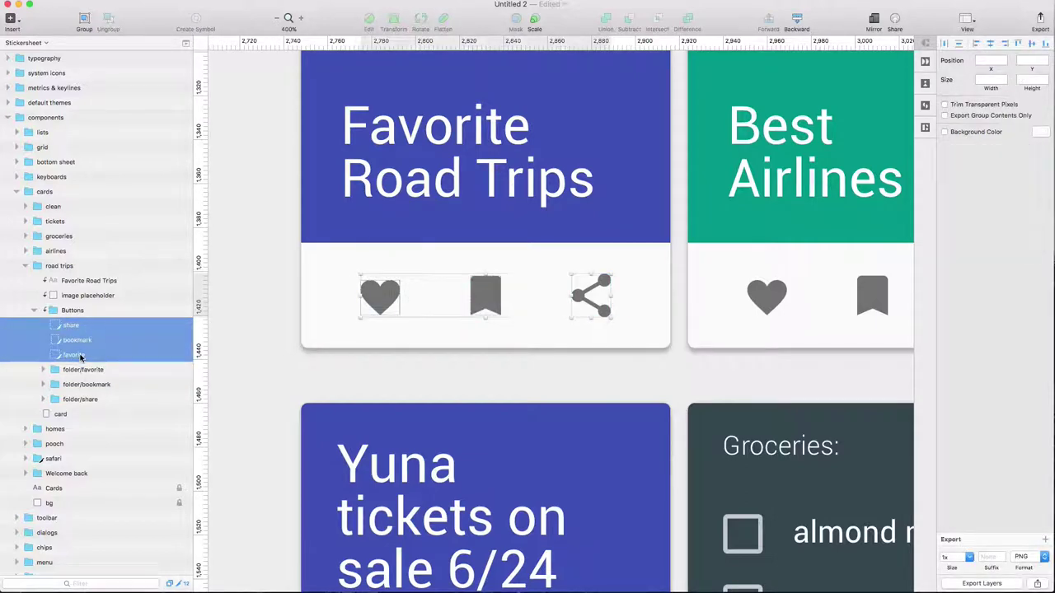
pyautogui.click(1040, 29)
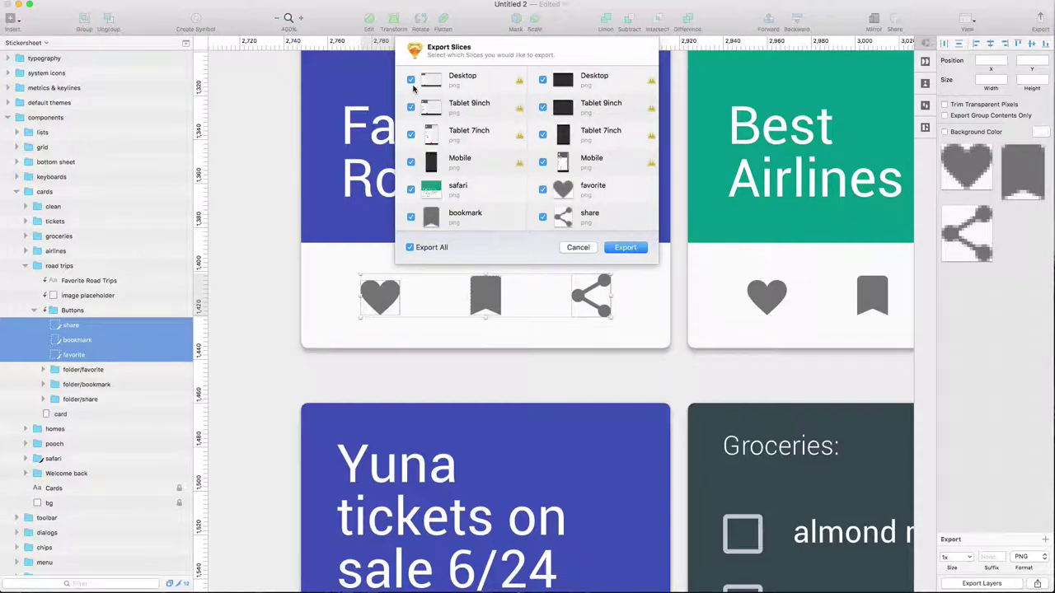
pyautogui.click(411, 189)
pyautogui.click(411, 161)
pyautogui.click(411, 134)
pyautogui.click(410, 107)
pyautogui.click(410, 79)
pyautogui.click(542, 79)
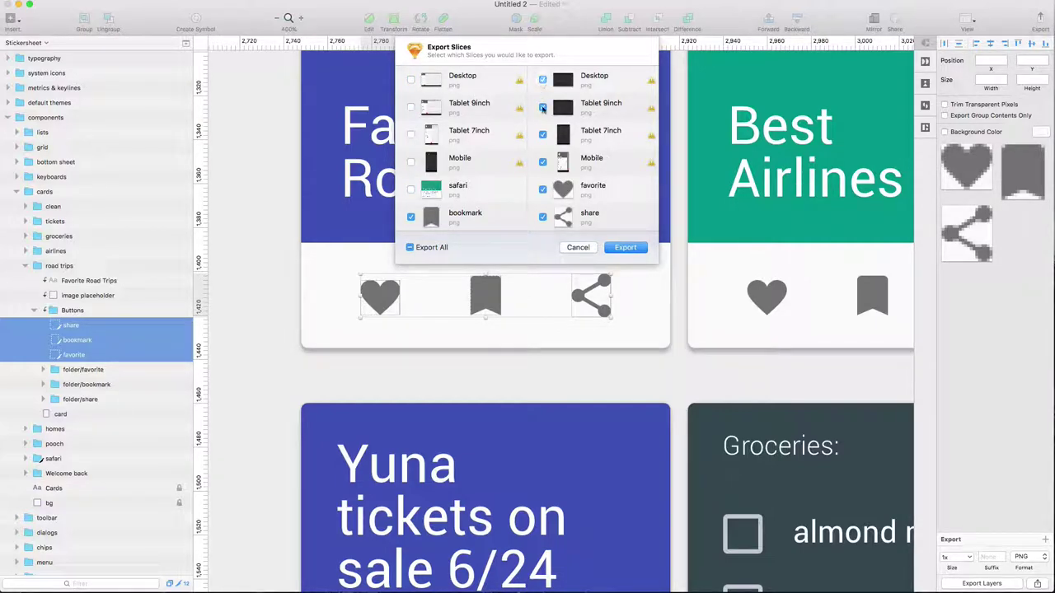
pyautogui.click(542, 106)
pyautogui.click(542, 134)
pyautogui.click(542, 162)
# Export the favorite, bookmark and share slices to the Desktop folder
pyautogui.click(628, 251)
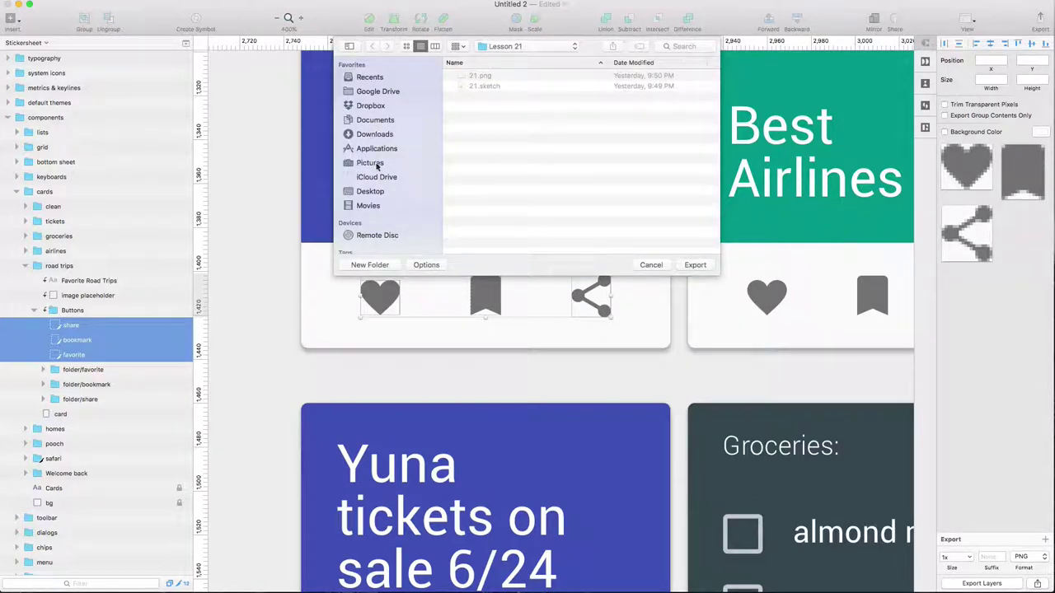
pyautogui.click(382, 193)
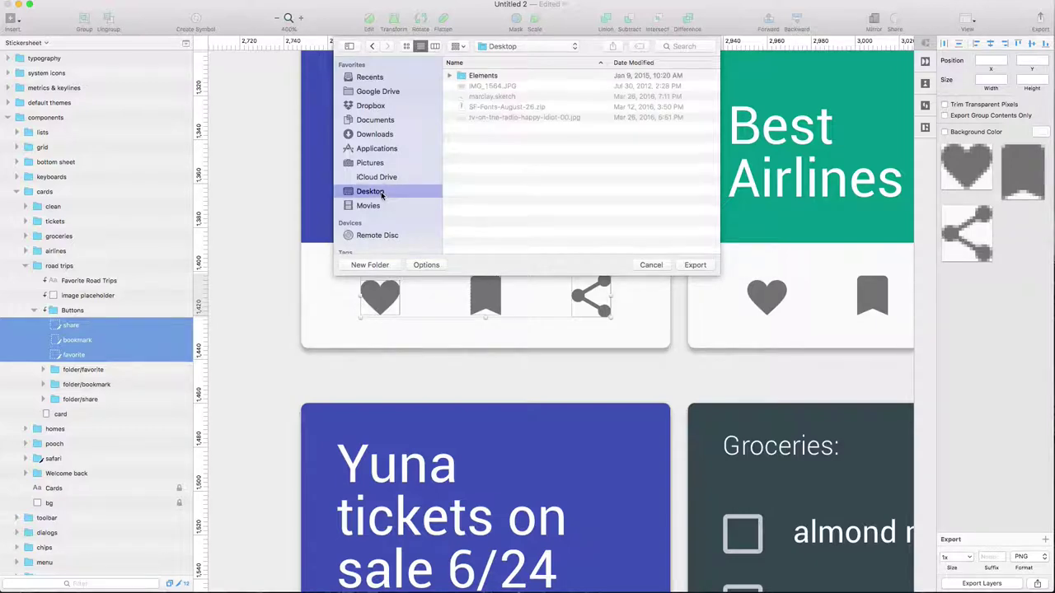
pyautogui.click(699, 268)
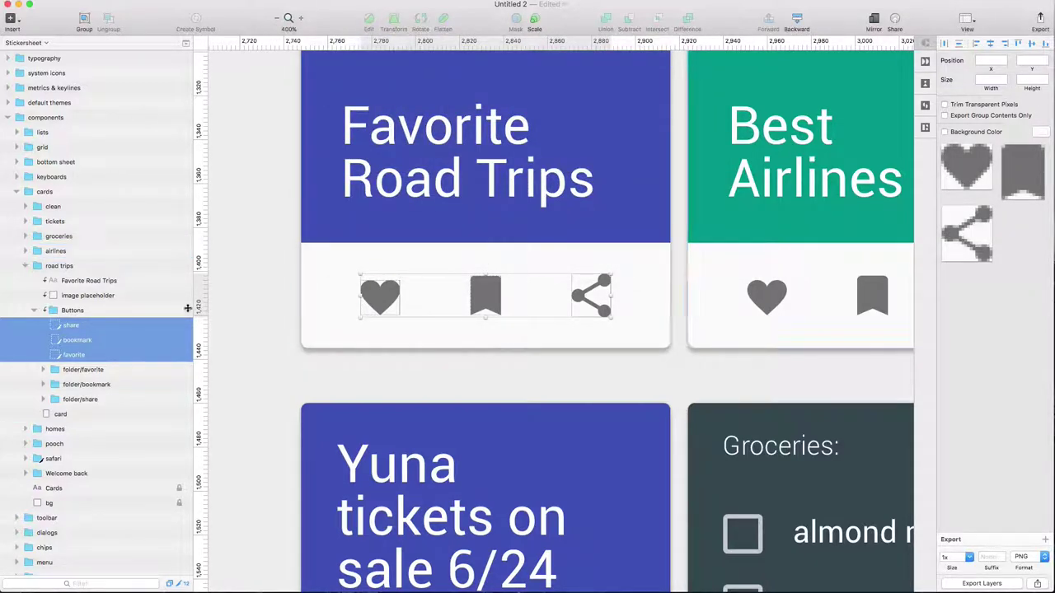
# Select the folder/favorite, folder/bookmark and folder/share groups inside Buttons together, and clear the selection again
pyautogui.click(125, 310)
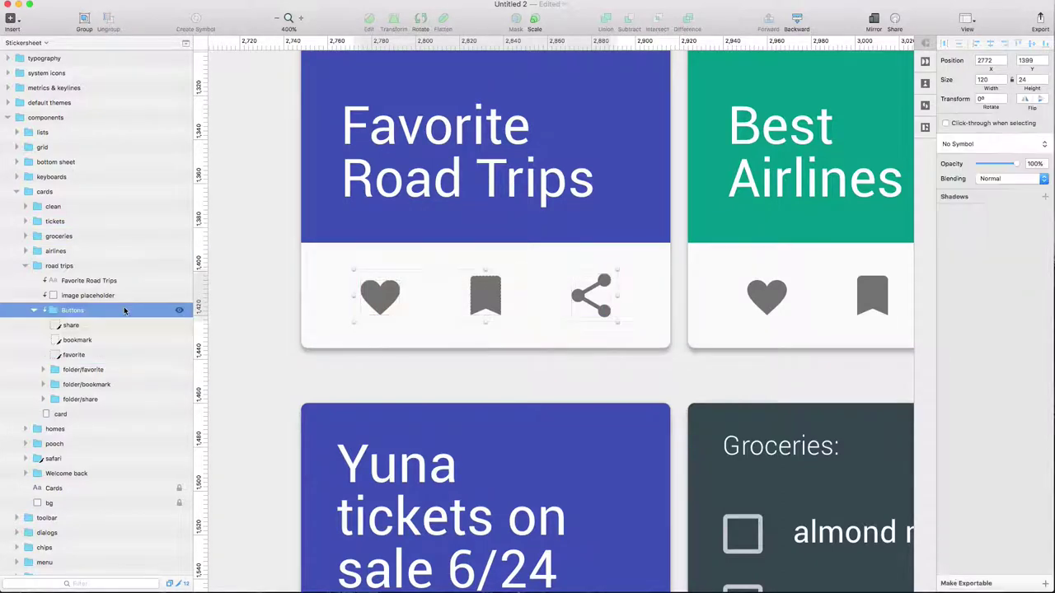
pyautogui.click(102, 369)
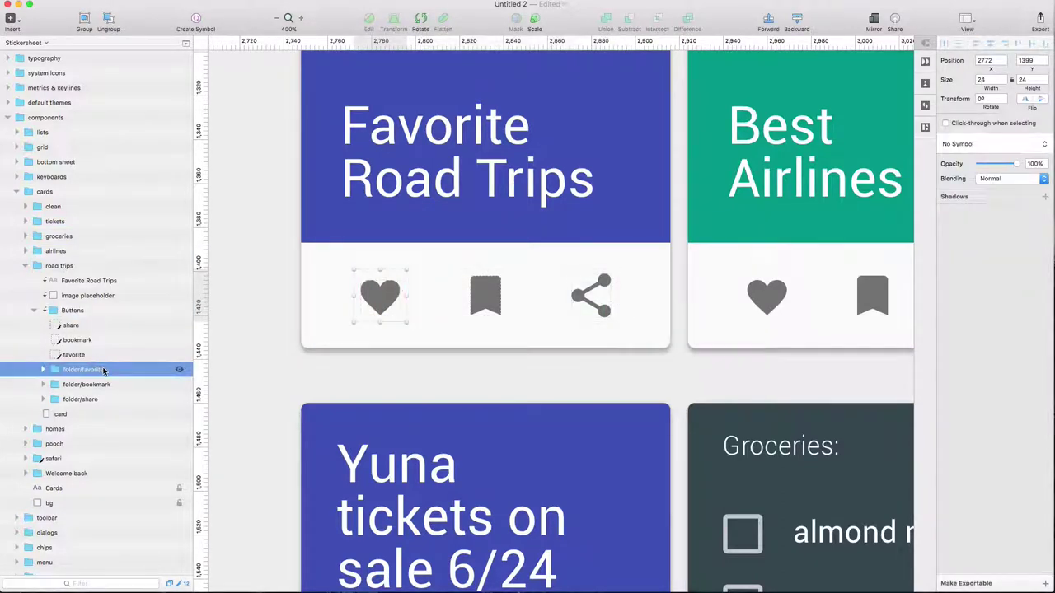
pyautogui.keyDown('shift'); pyautogui.click(103, 399); pyautogui.keyUp('shift')
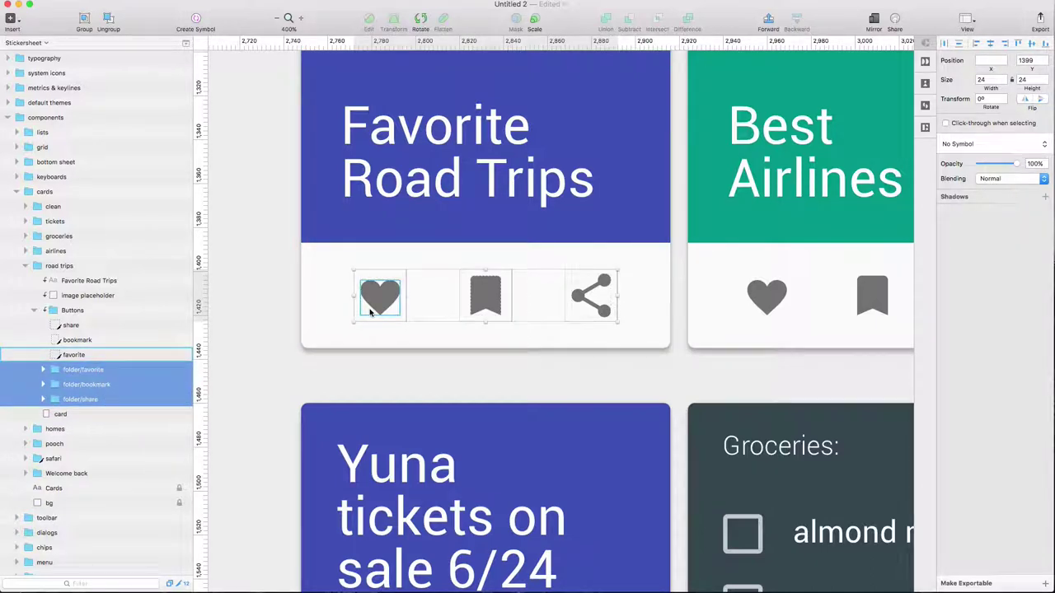
pyautogui.click(337, 348)
# Make the avatar oval in the last row of the two-line list with avatar and icon exportable as a 1x PNG
pyautogui.hscroll(10, 502, 354)
pyautogui.scroll(-15, 498, 352)
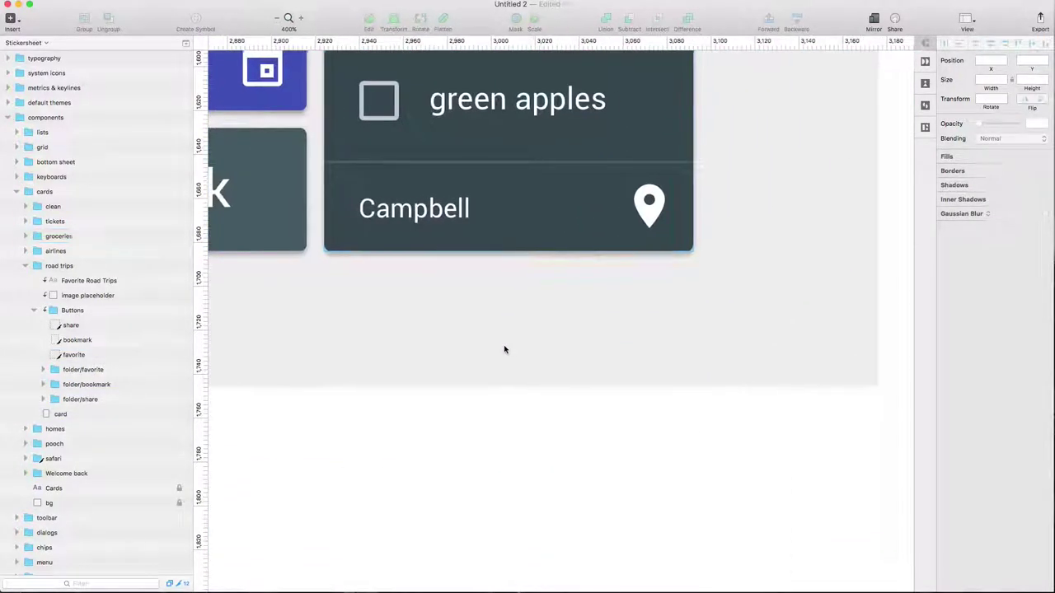
pyautogui.scroll(-10, 498, 351)
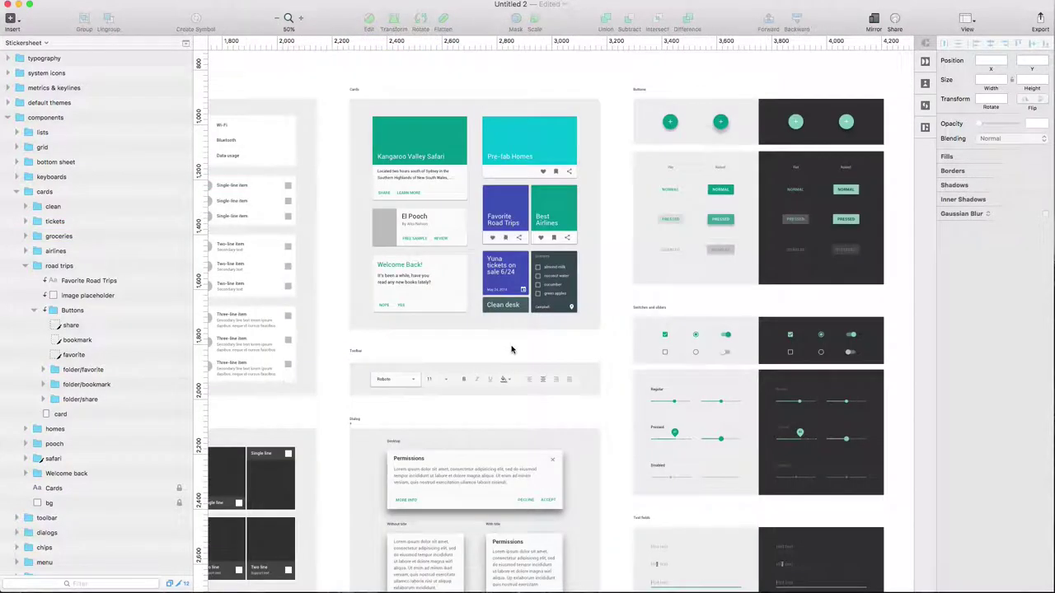
pyautogui.hscroll(-10, 511, 350)
pyautogui.hscroll(-5, 511, 350)
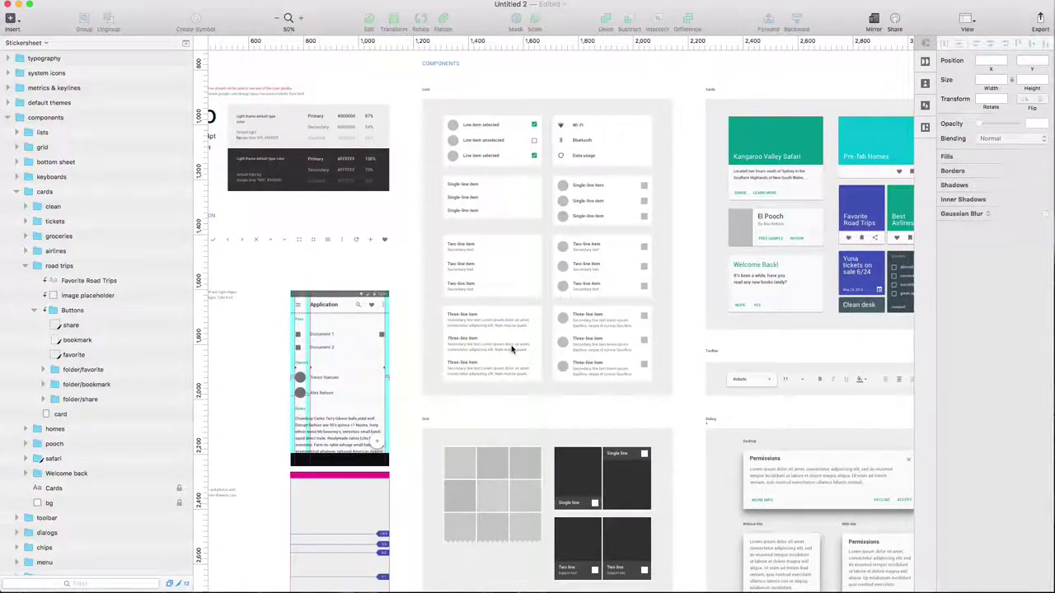
pyautogui.click(566, 289)
pyautogui.doubleClick(564, 289)
pyautogui.doubleClick(563, 289)
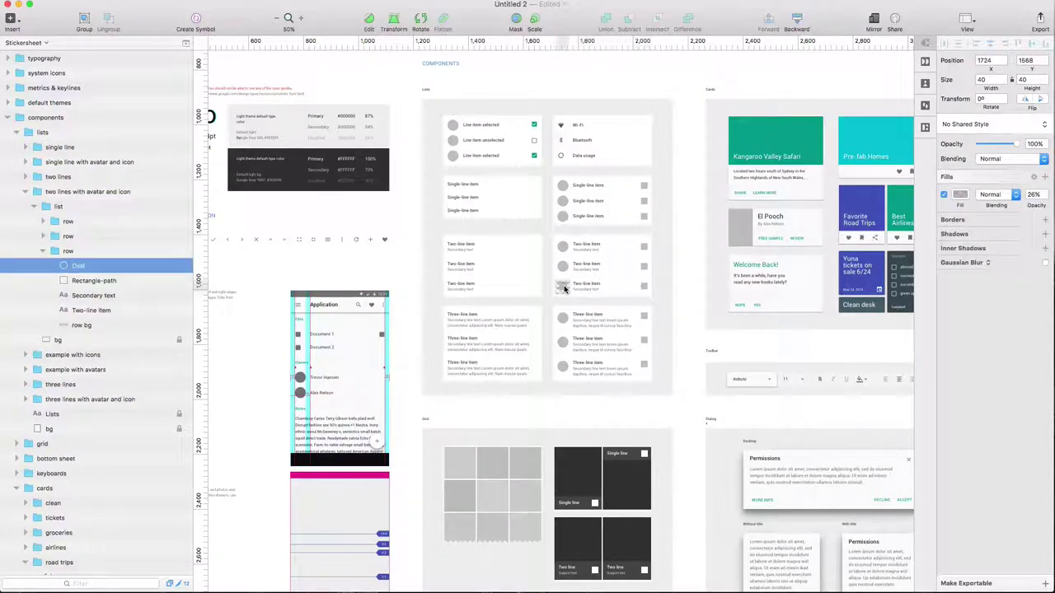
pyautogui.click(980, 585)
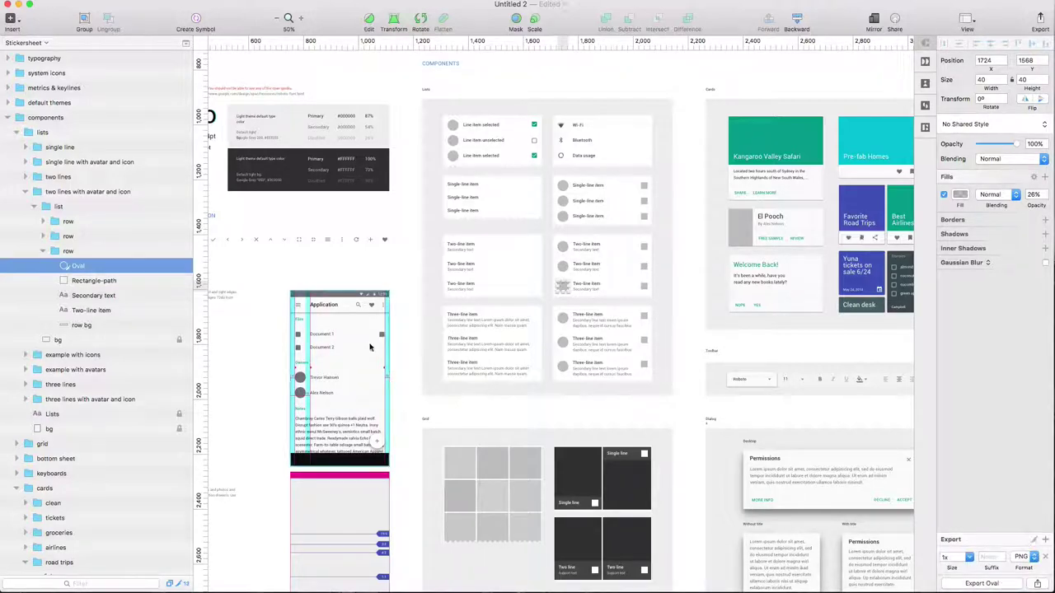
pyautogui.scroll(5, 426, 358)
pyautogui.hscroll(10, 426, 359)
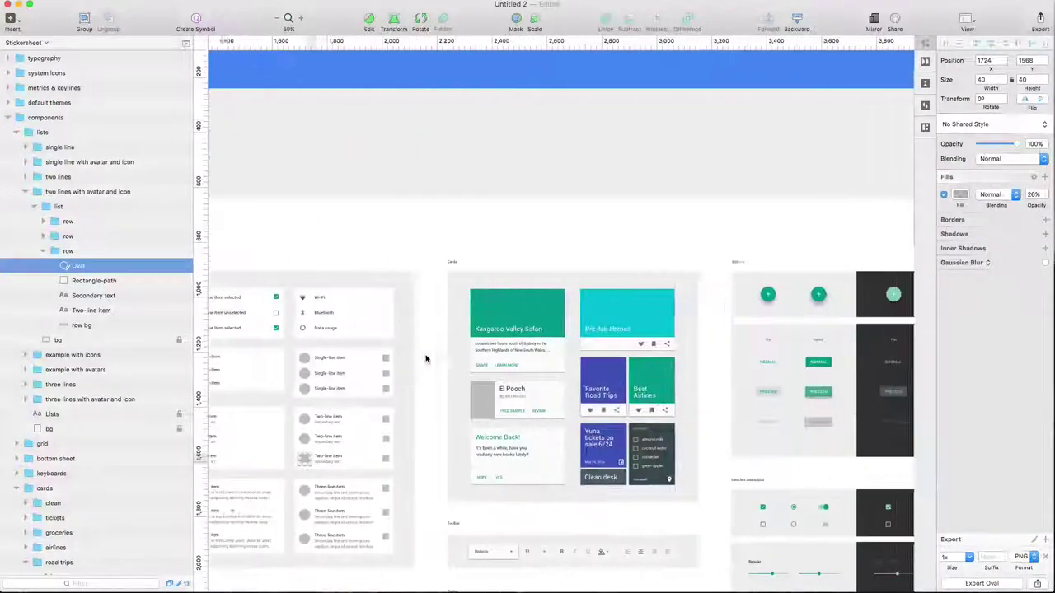
pyautogui.press('super+plus')
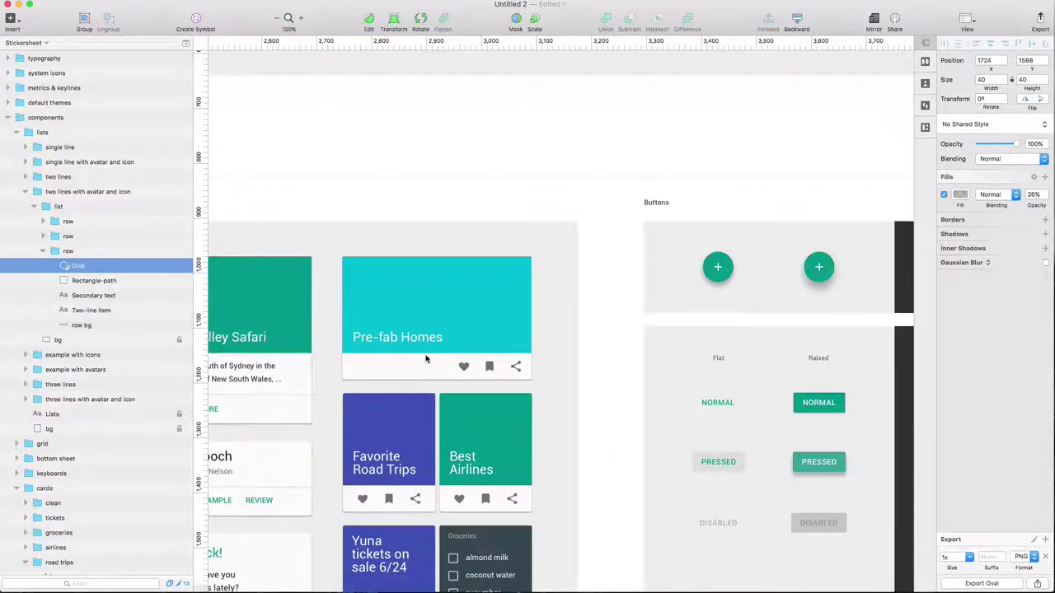
pyautogui.scroll(-3, 425, 354)
pyautogui.scroll(-2, 425, 357)
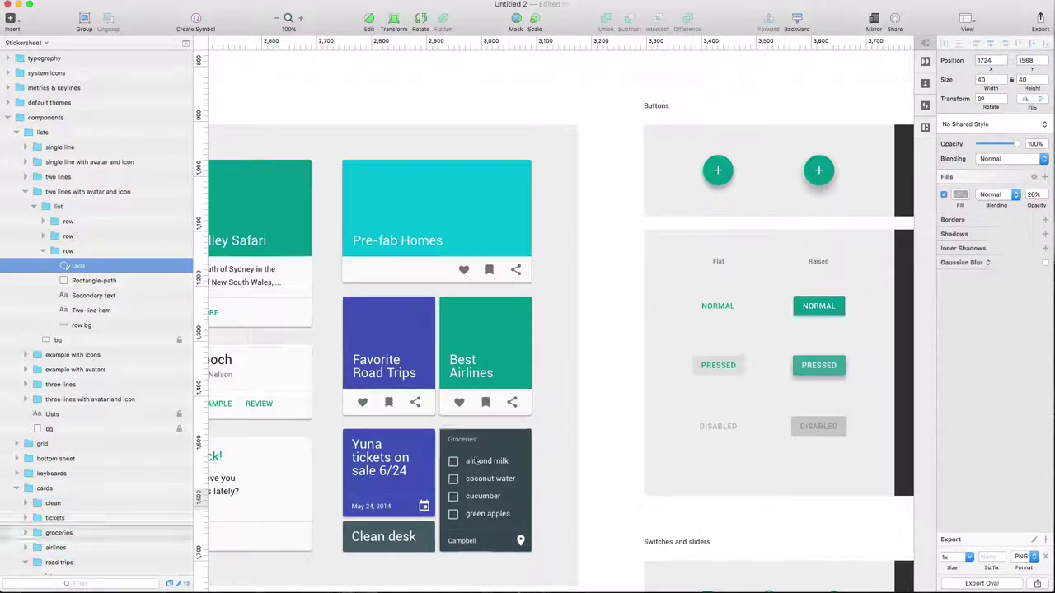
pyautogui.hscroll(-5, 476, 461)
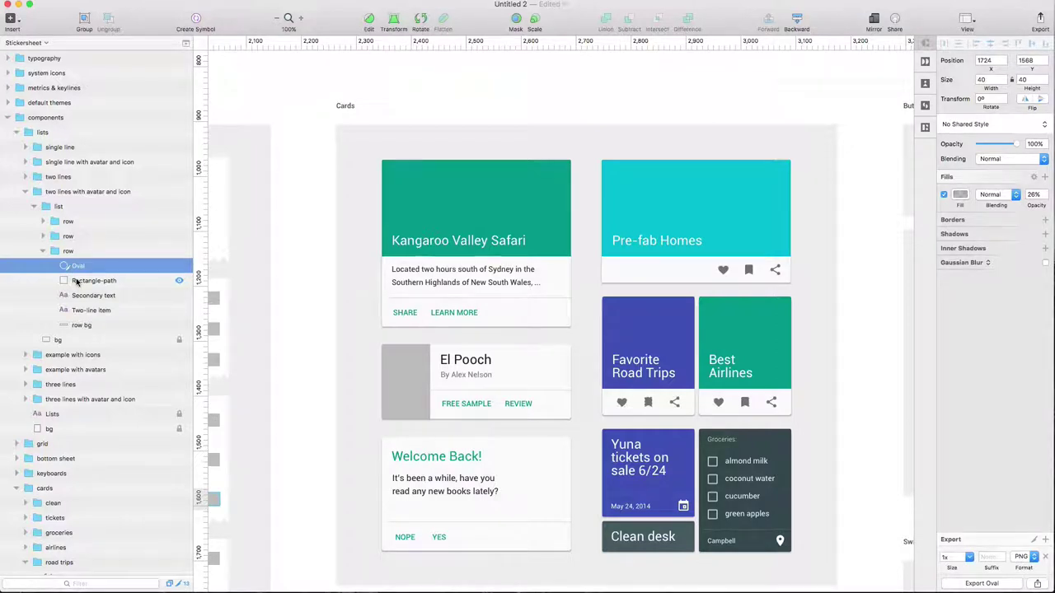
pyautogui.click(318, 311)
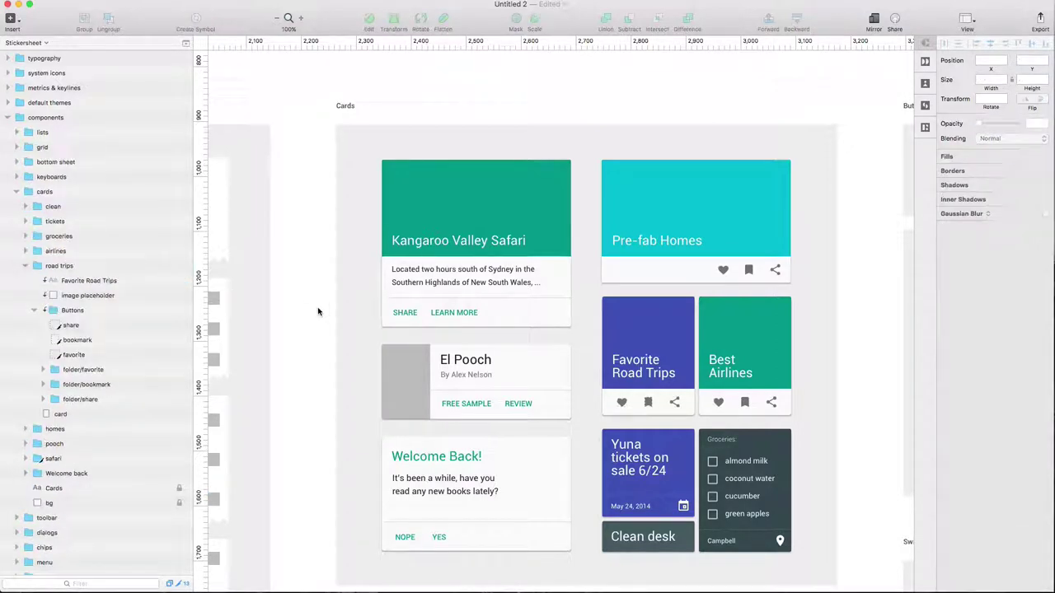